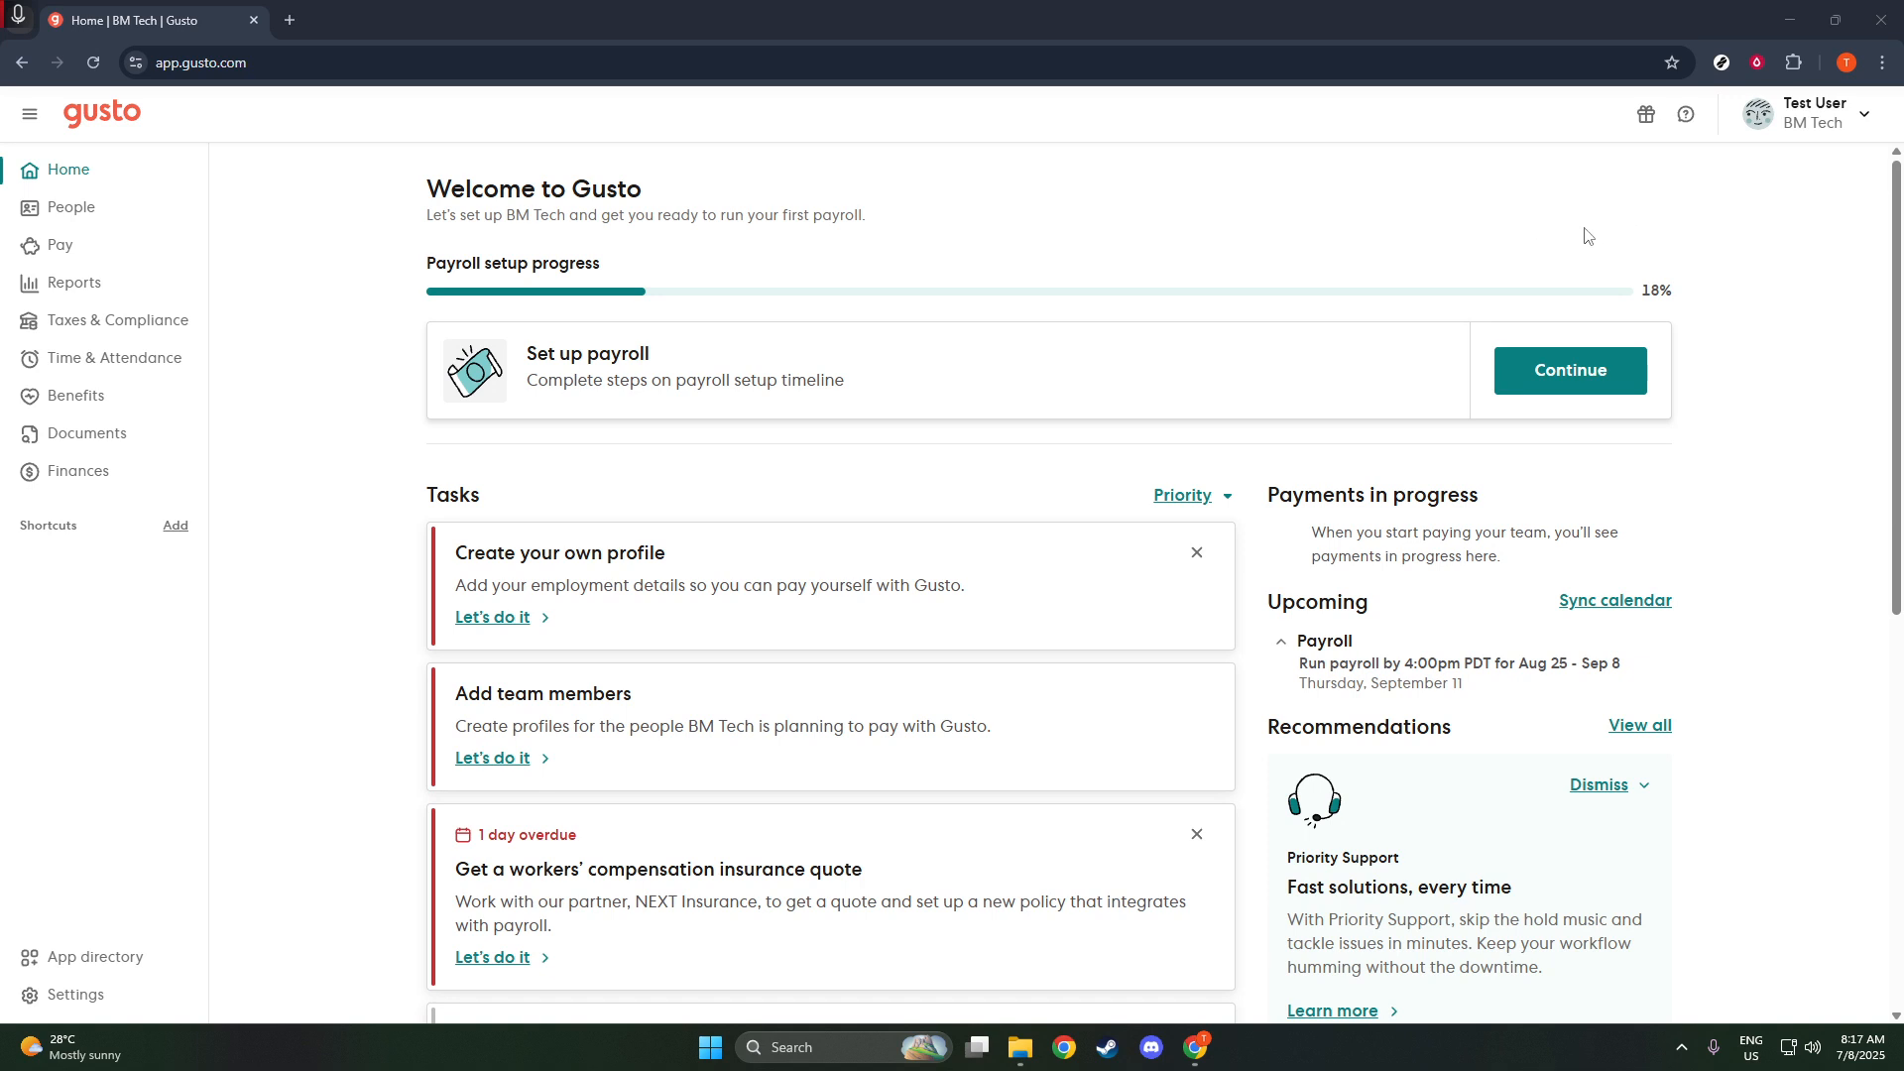
- Start adding a new team member from the People section
left_click(78, 220)
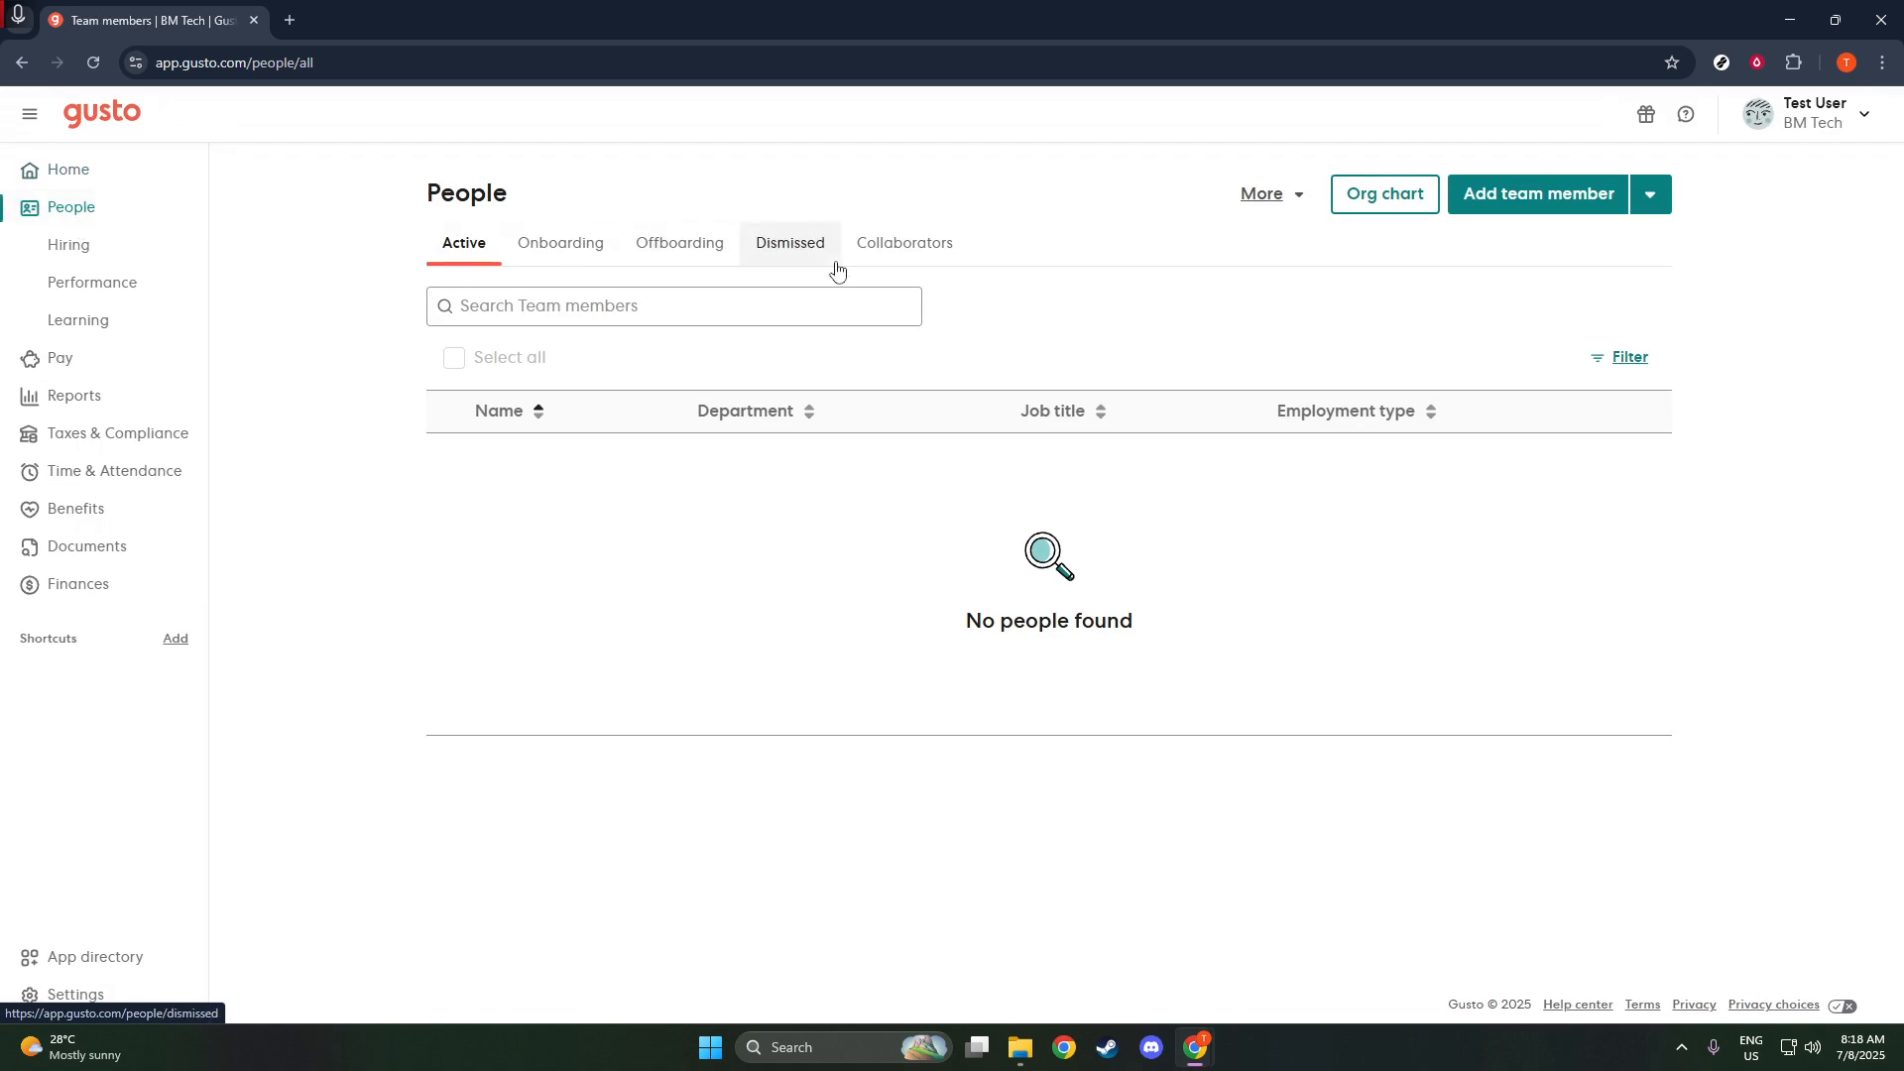
left_click(1646, 198)
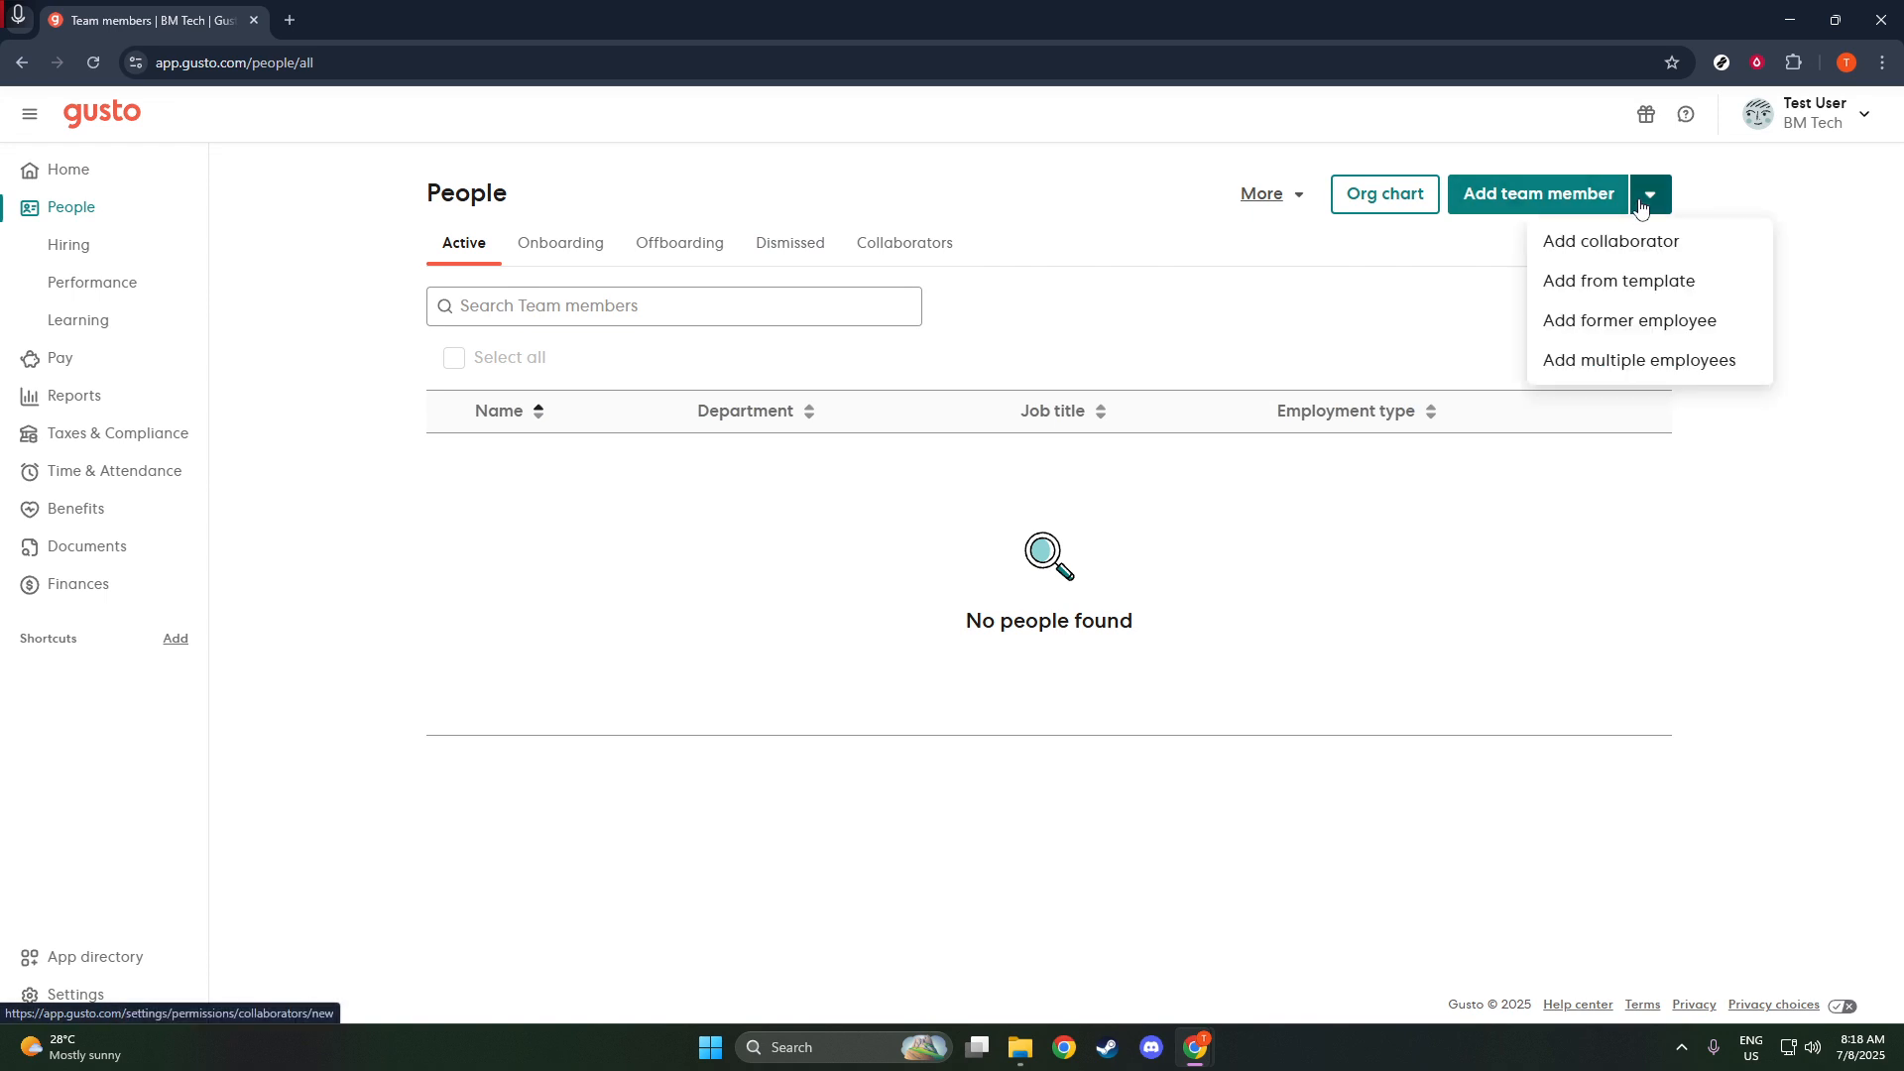
left_click(1641, 205)
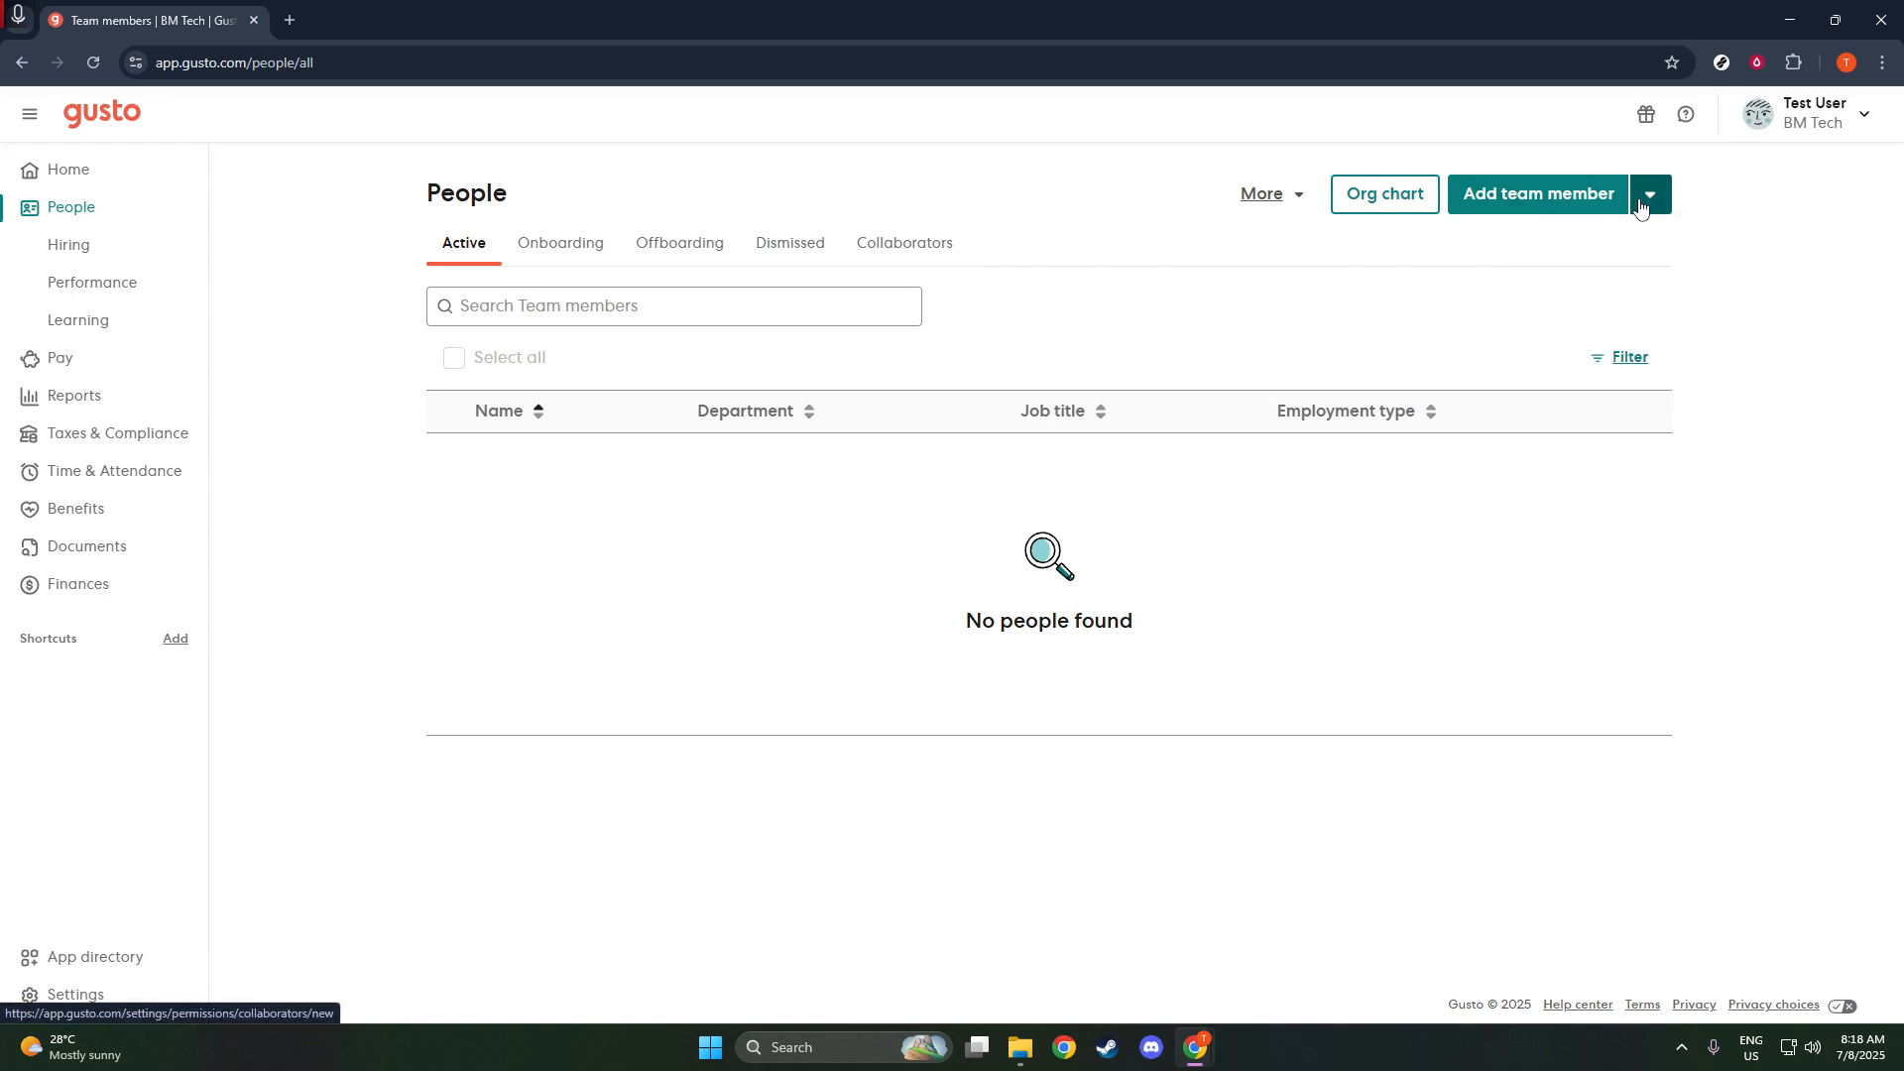
left_click(1572, 202)
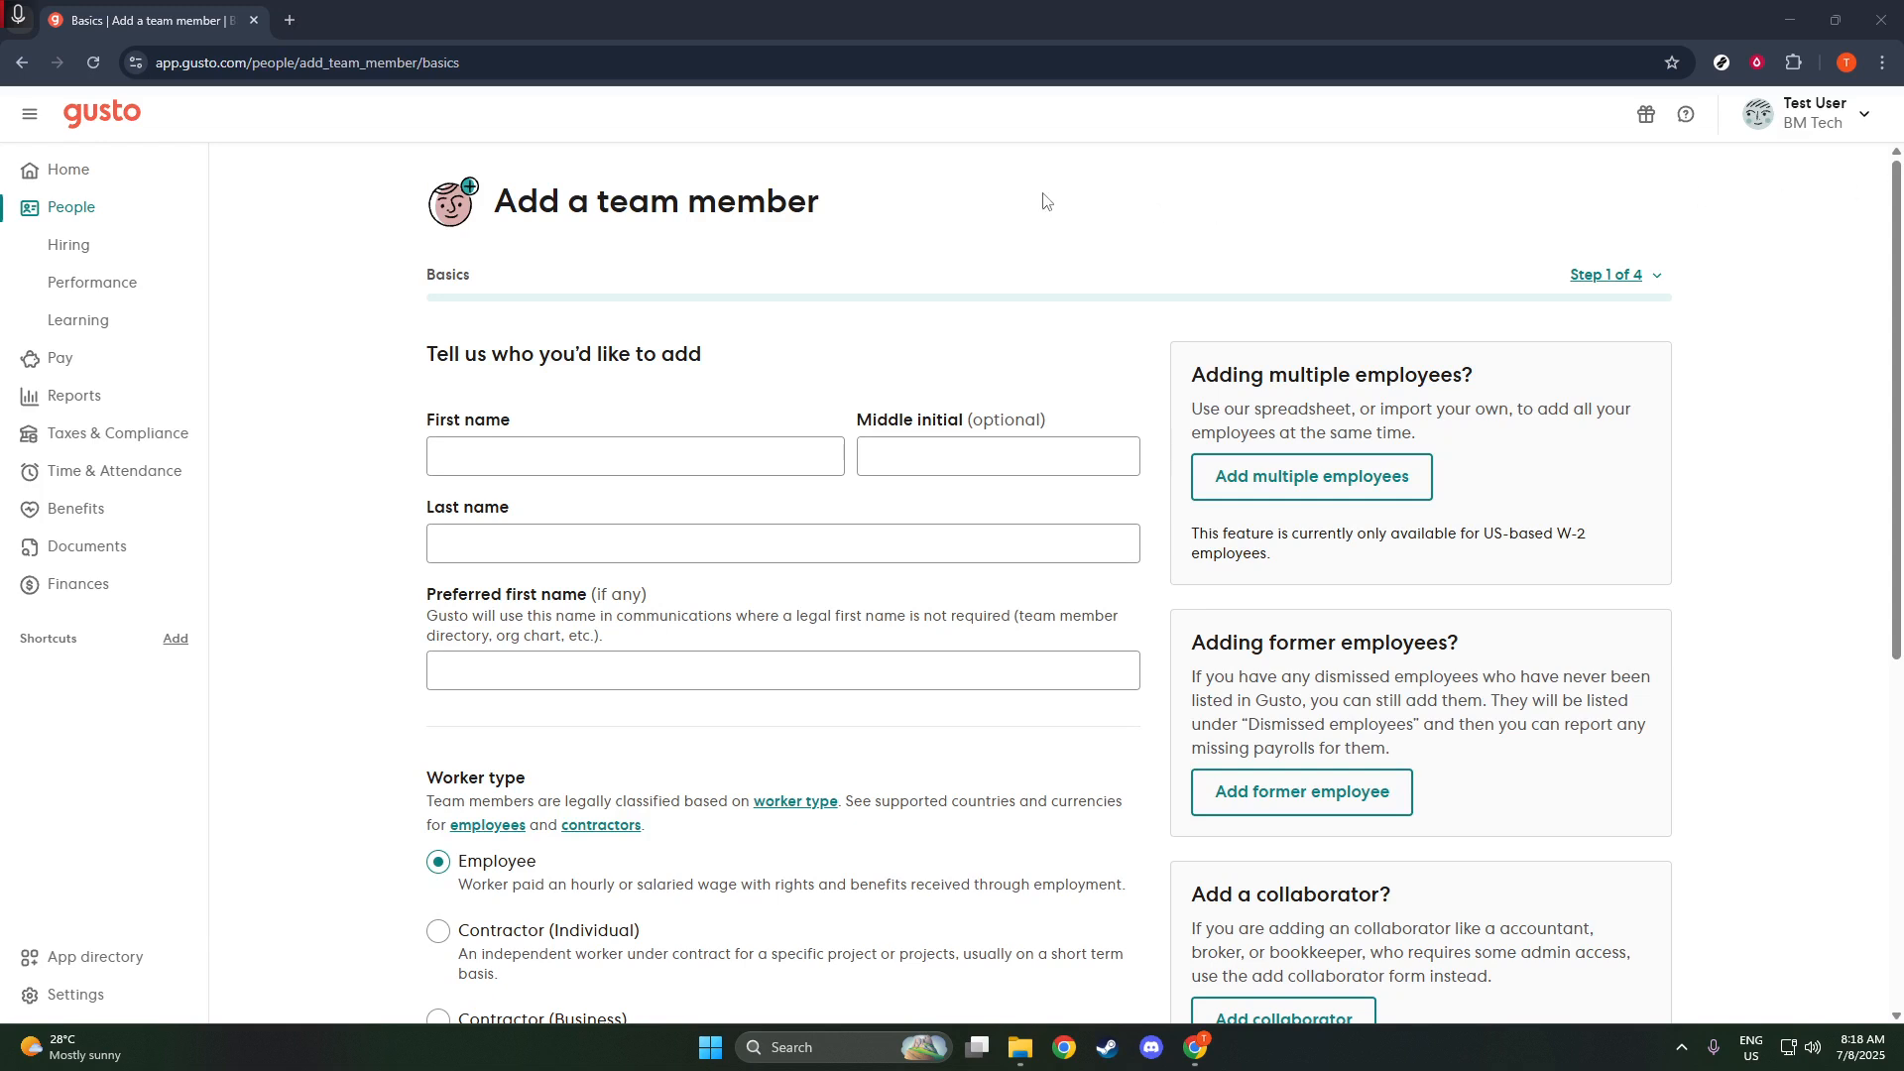
left_click(911, 185)
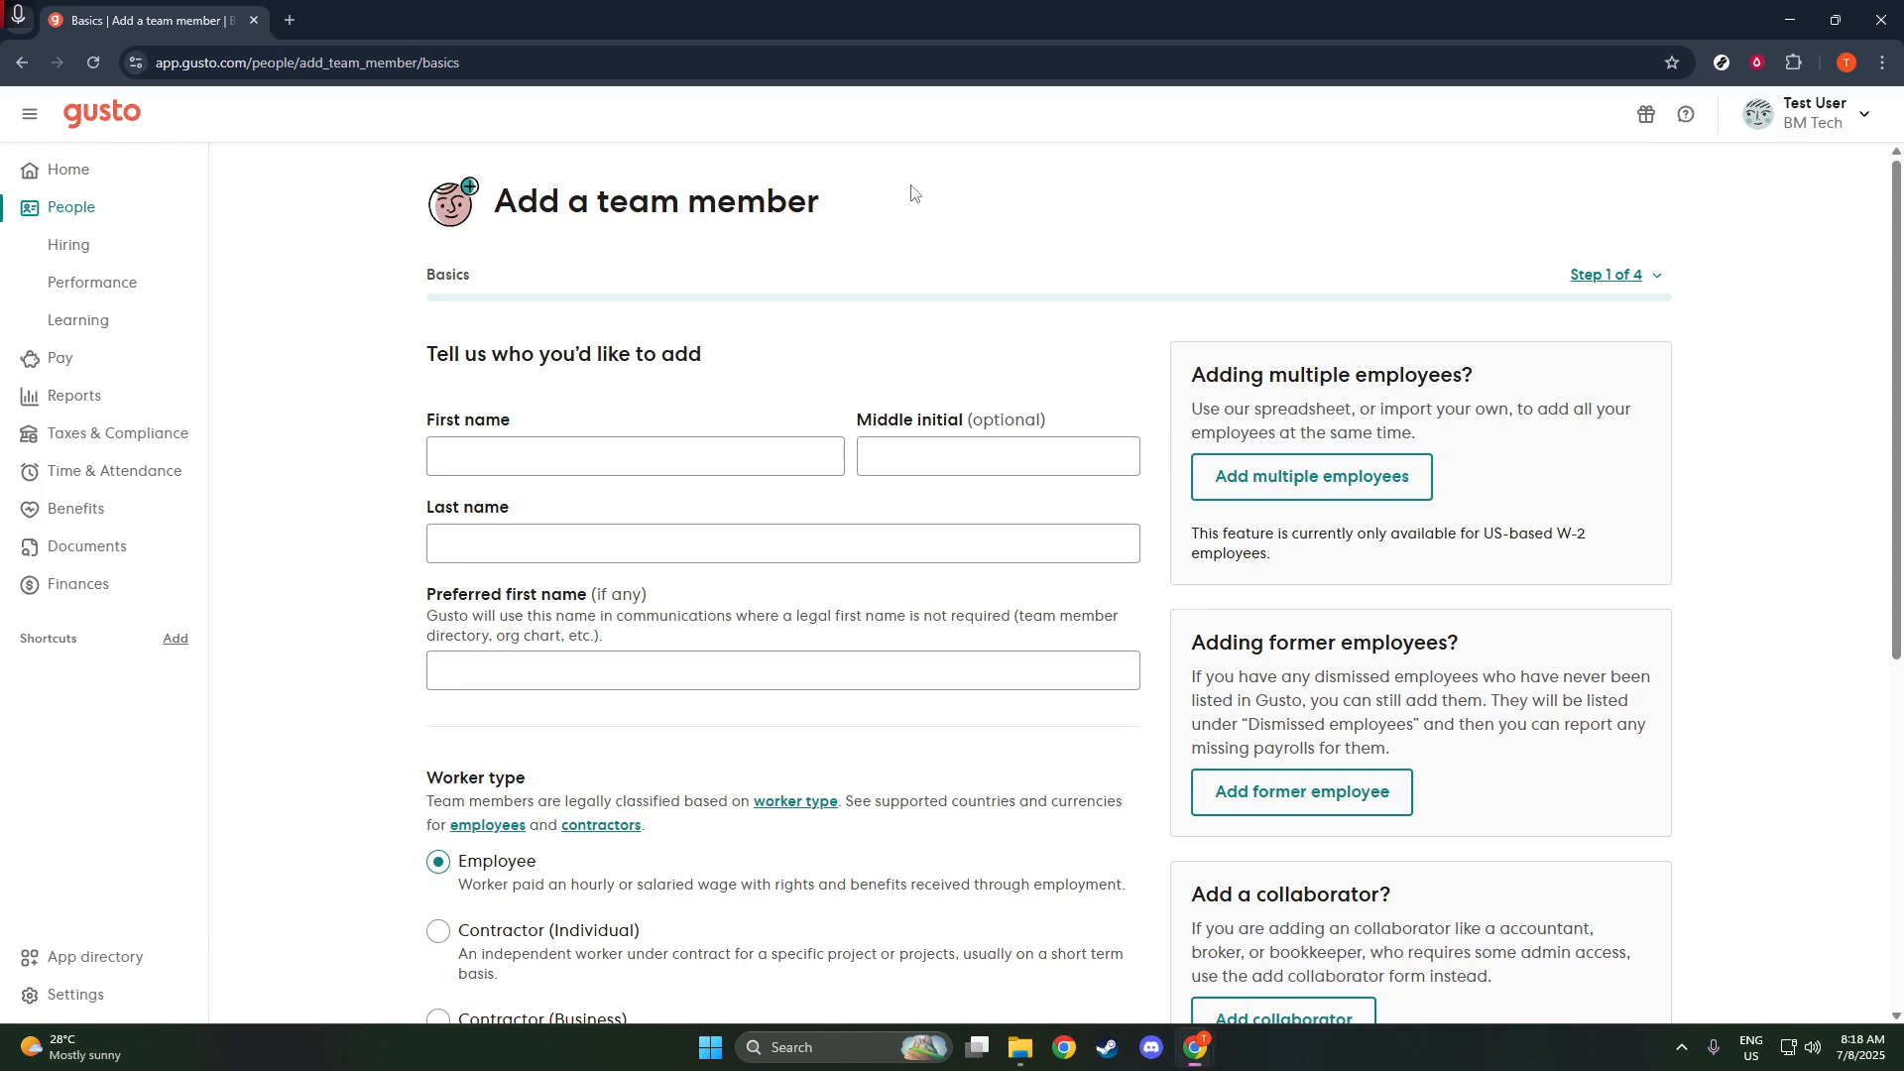
- Enter the new team member's first name and last name
left_click(709, 440)
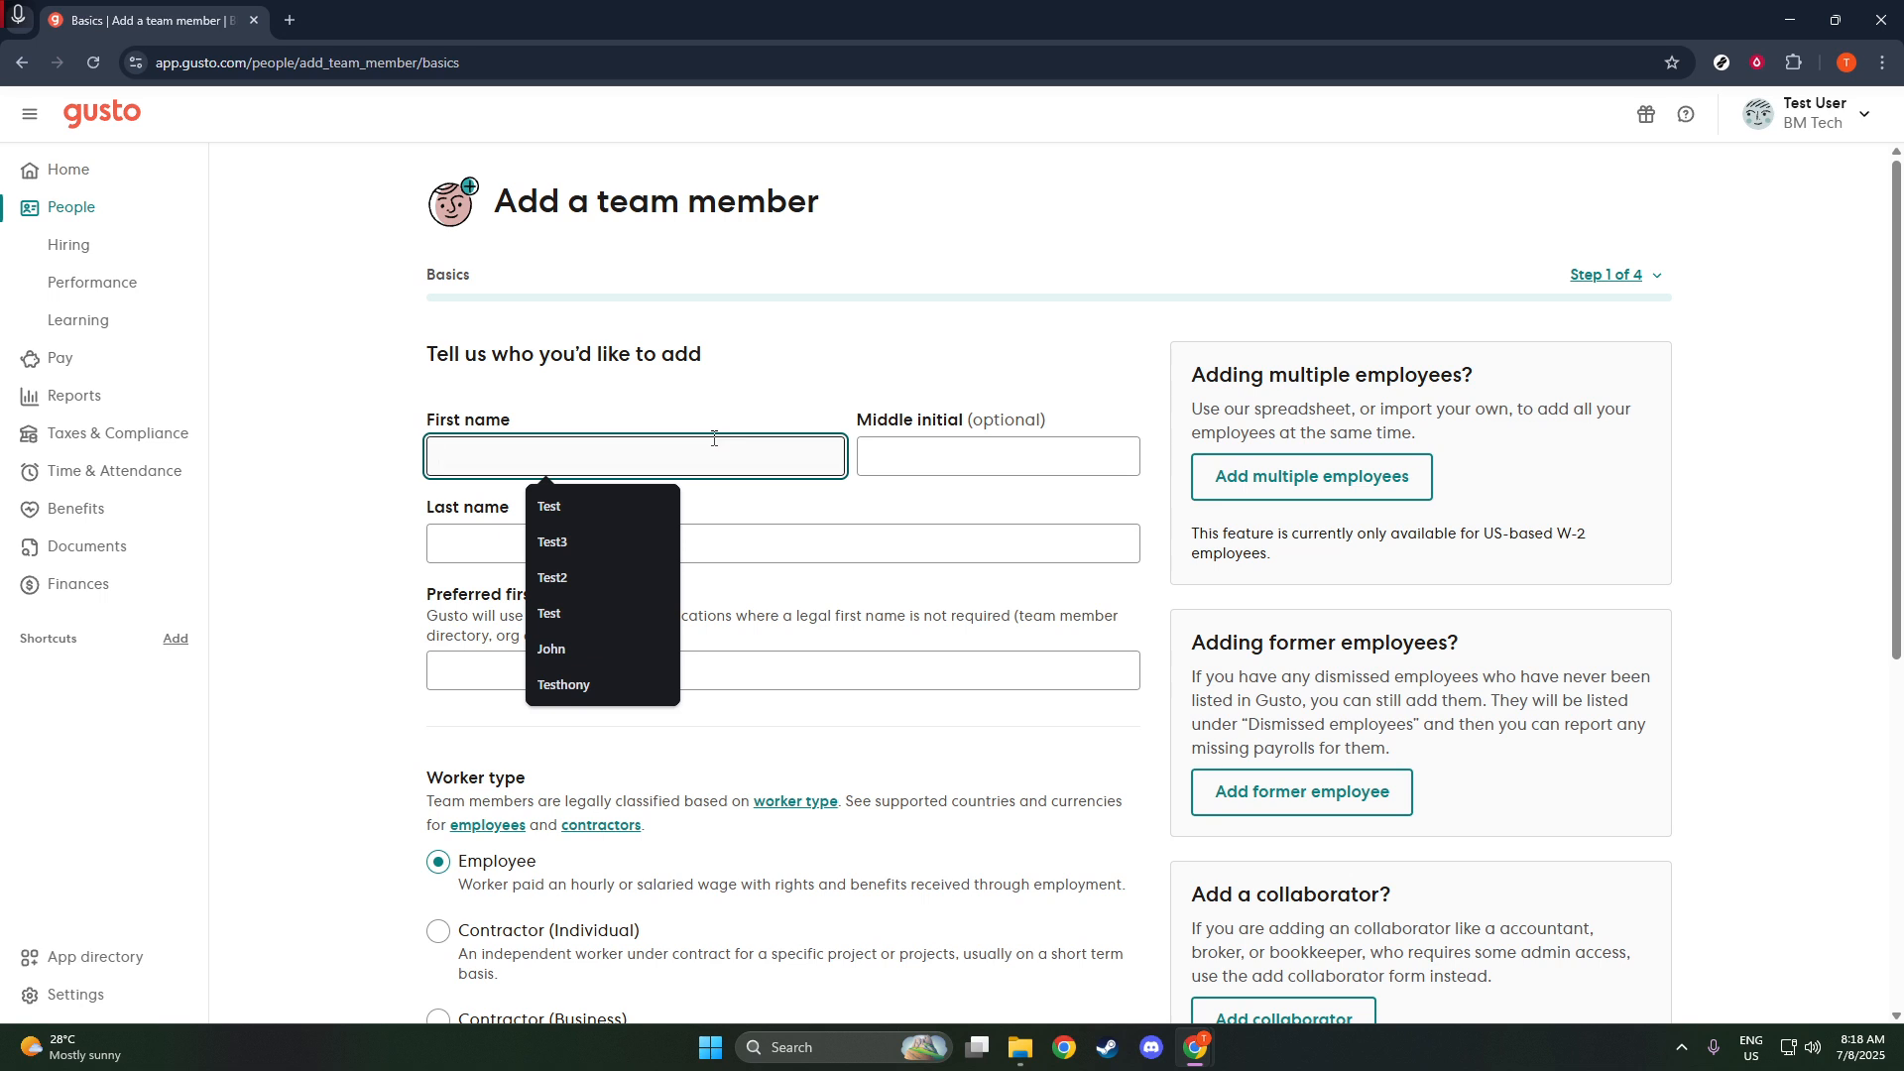
type("Tes")
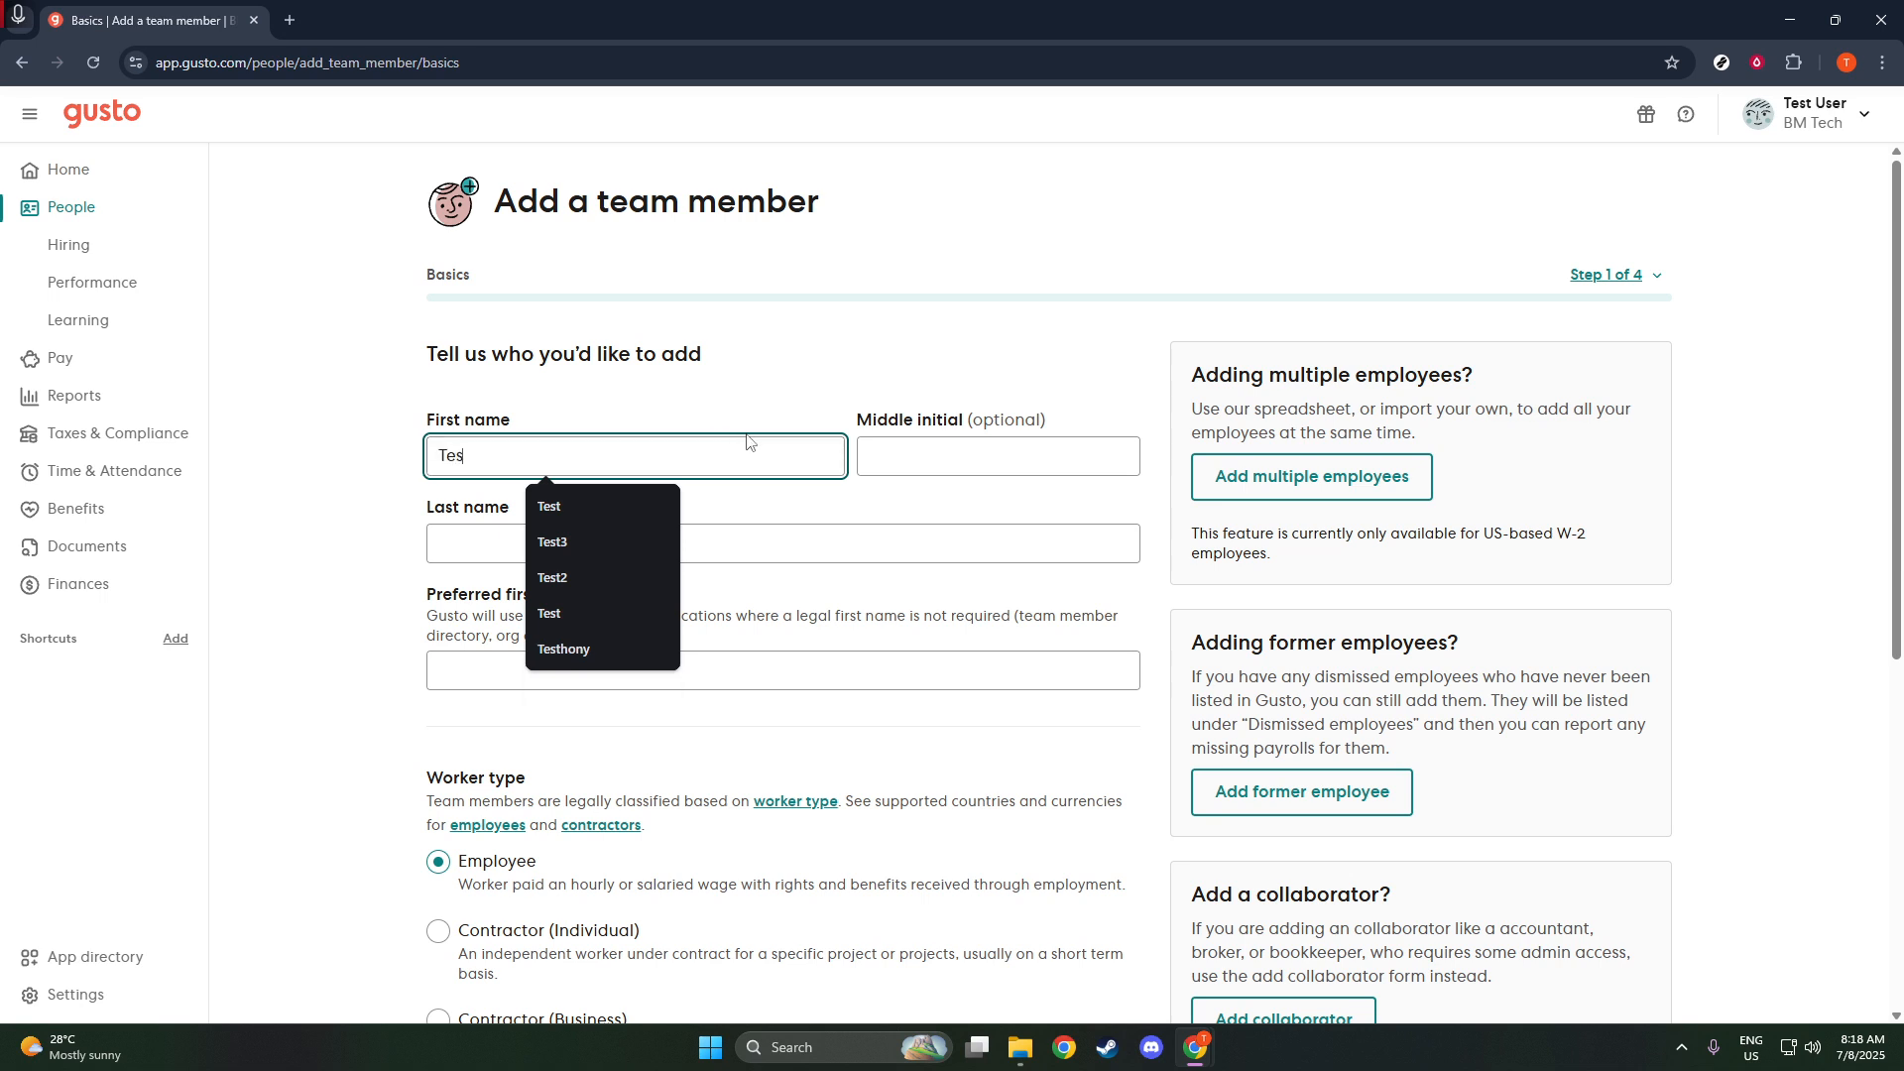
type("t")
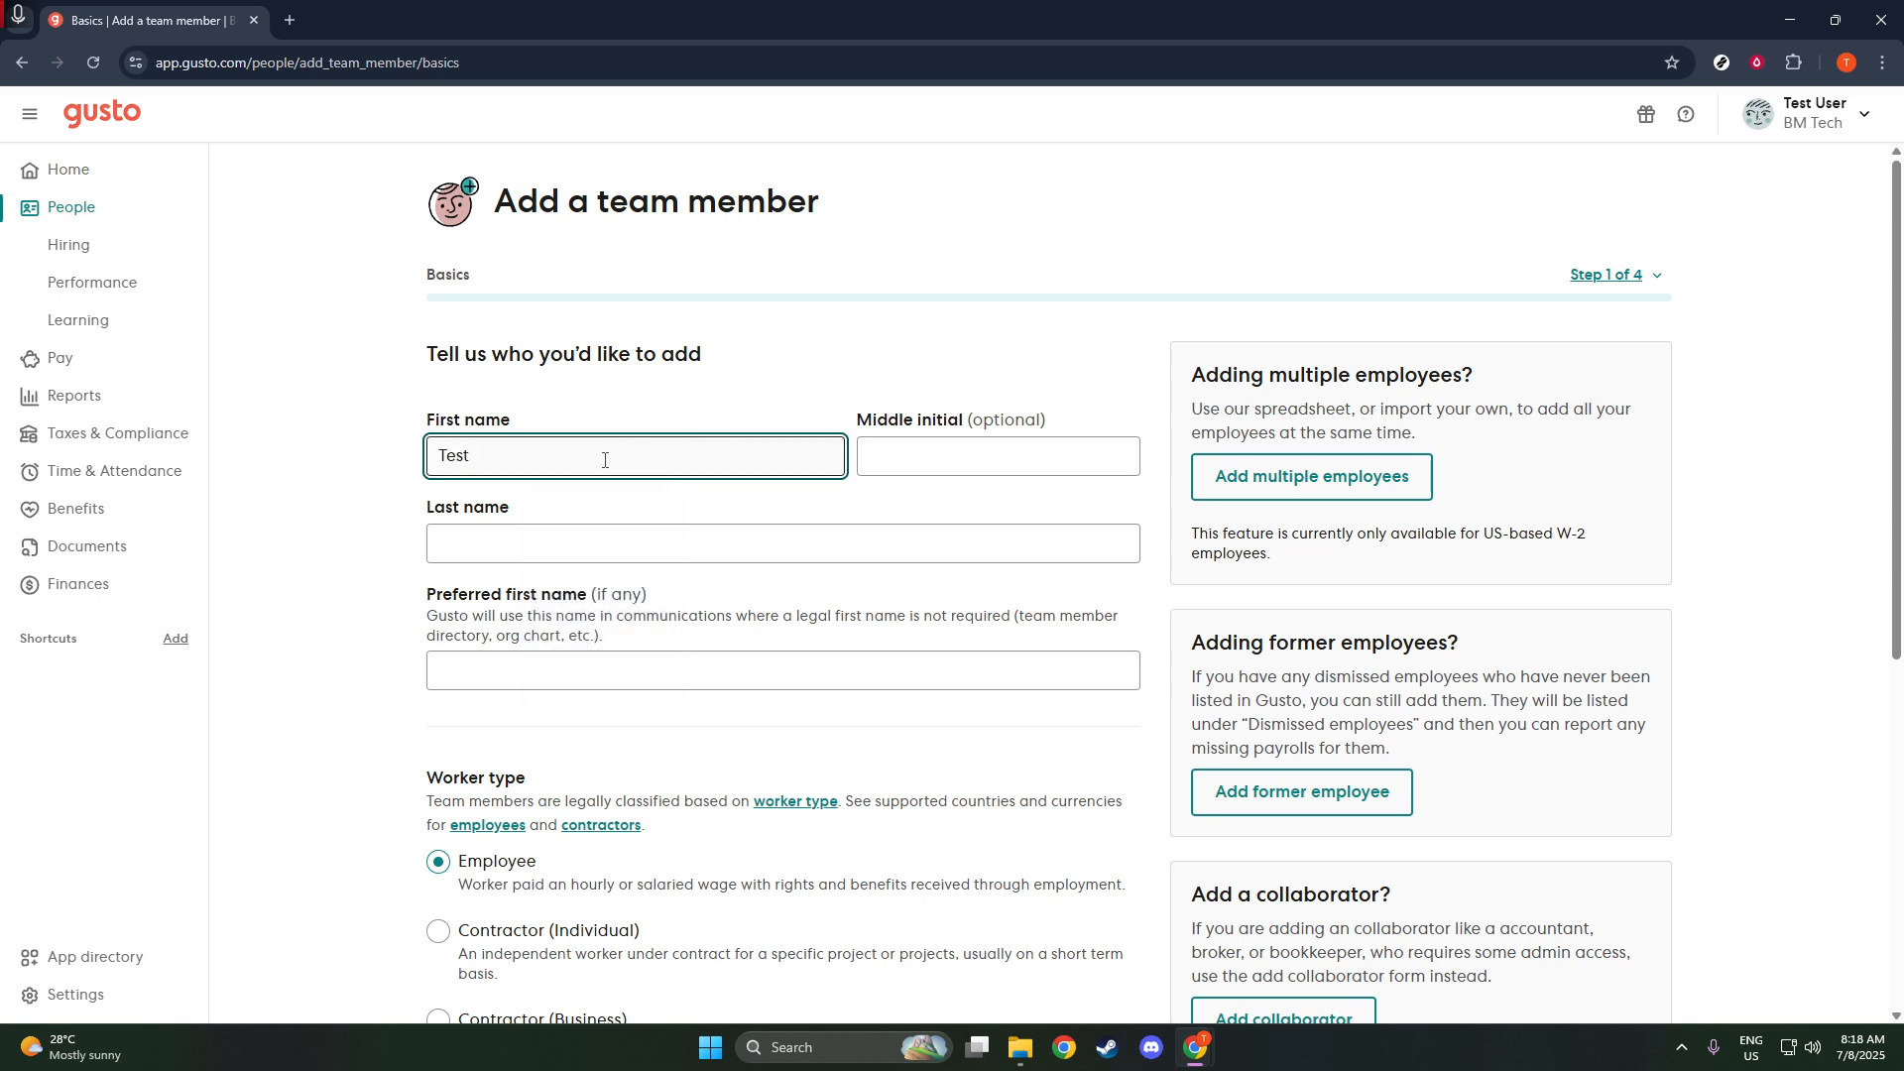
type("3")
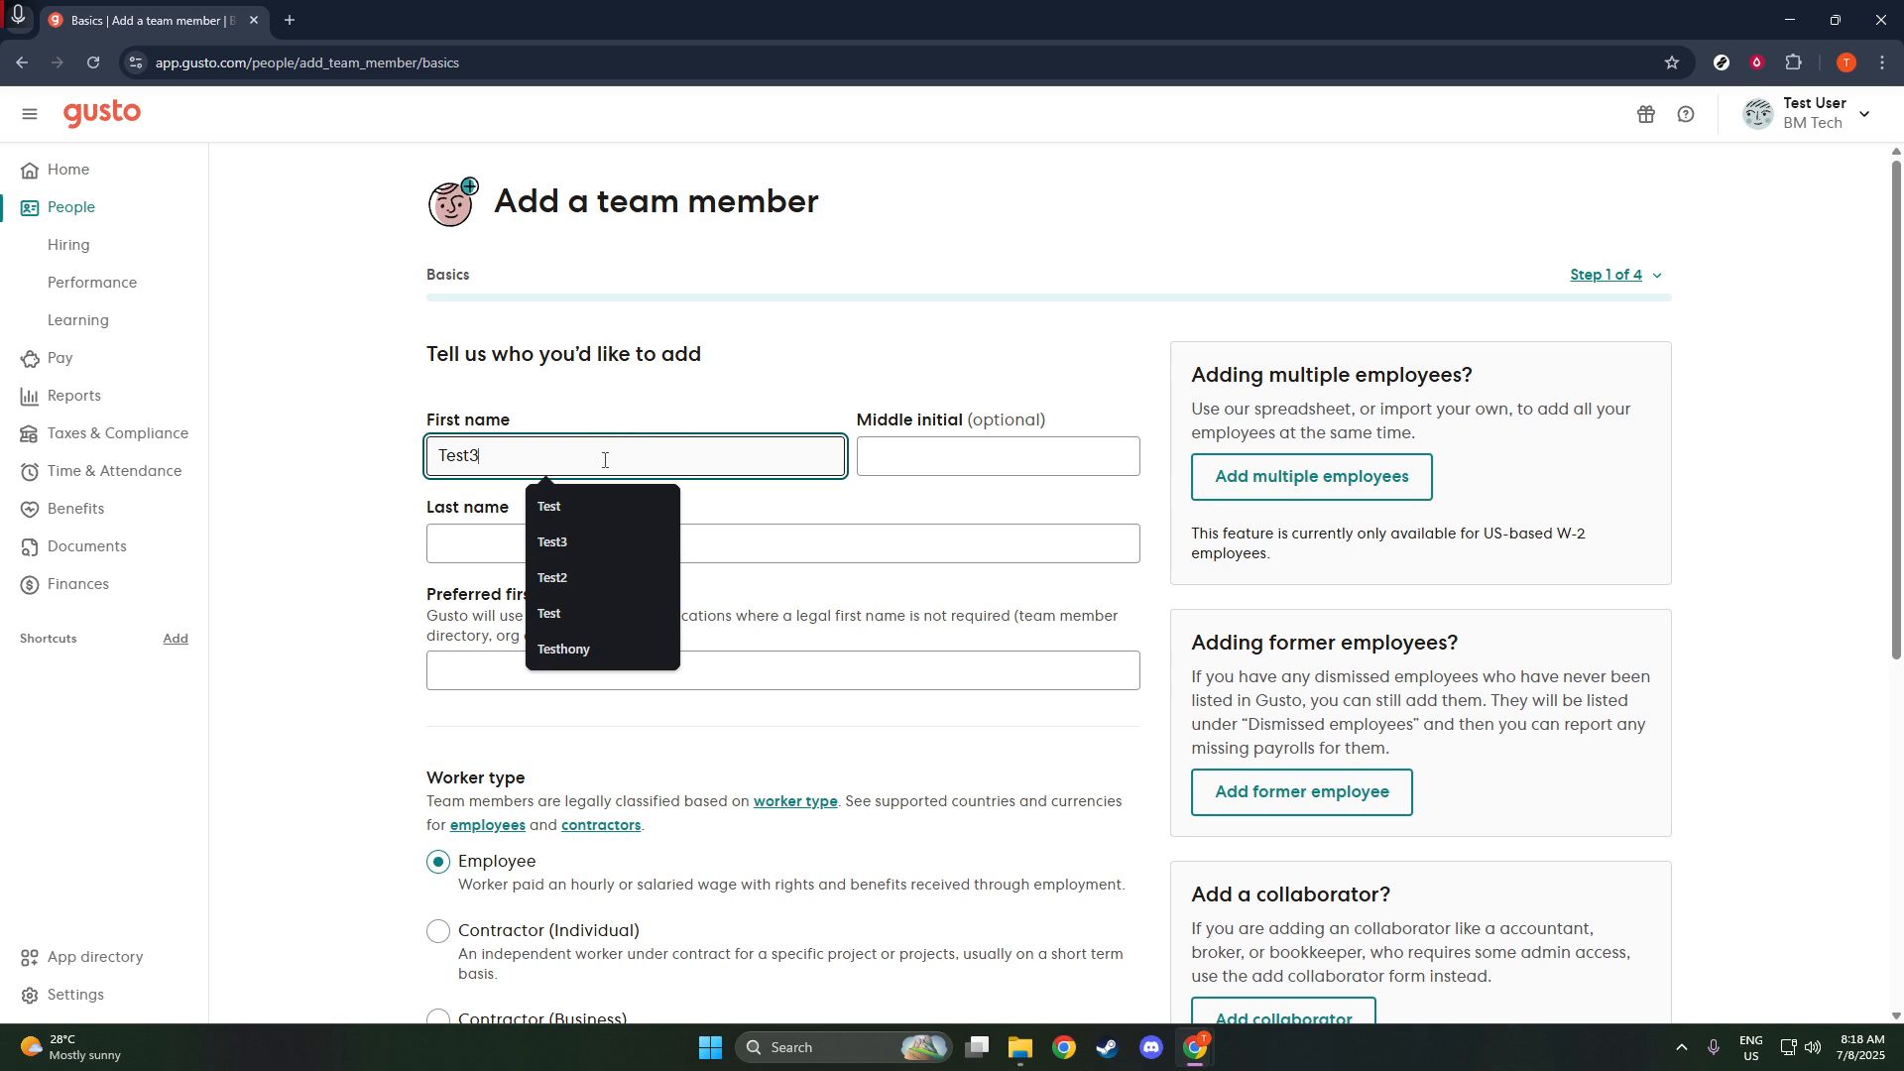
left_click(439, 555)
type("U")
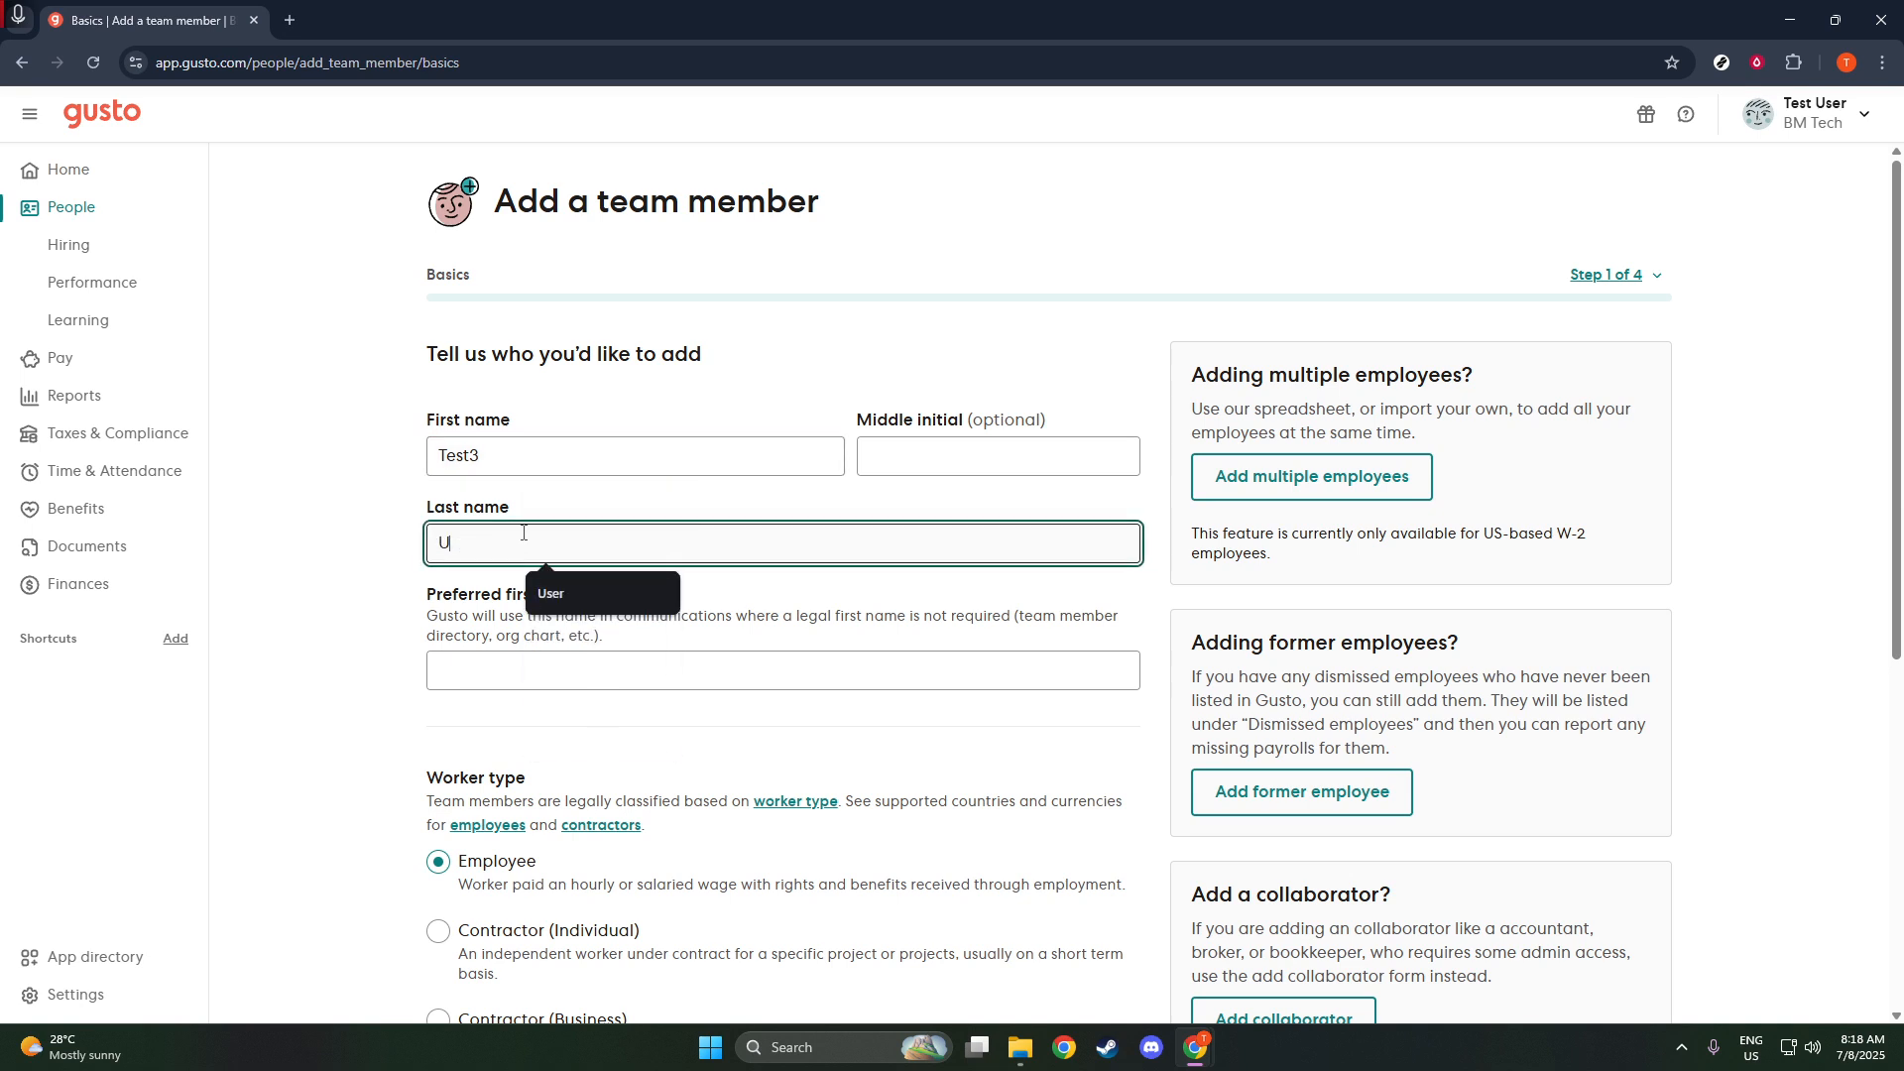
type("ser")
left_click(314, 585)
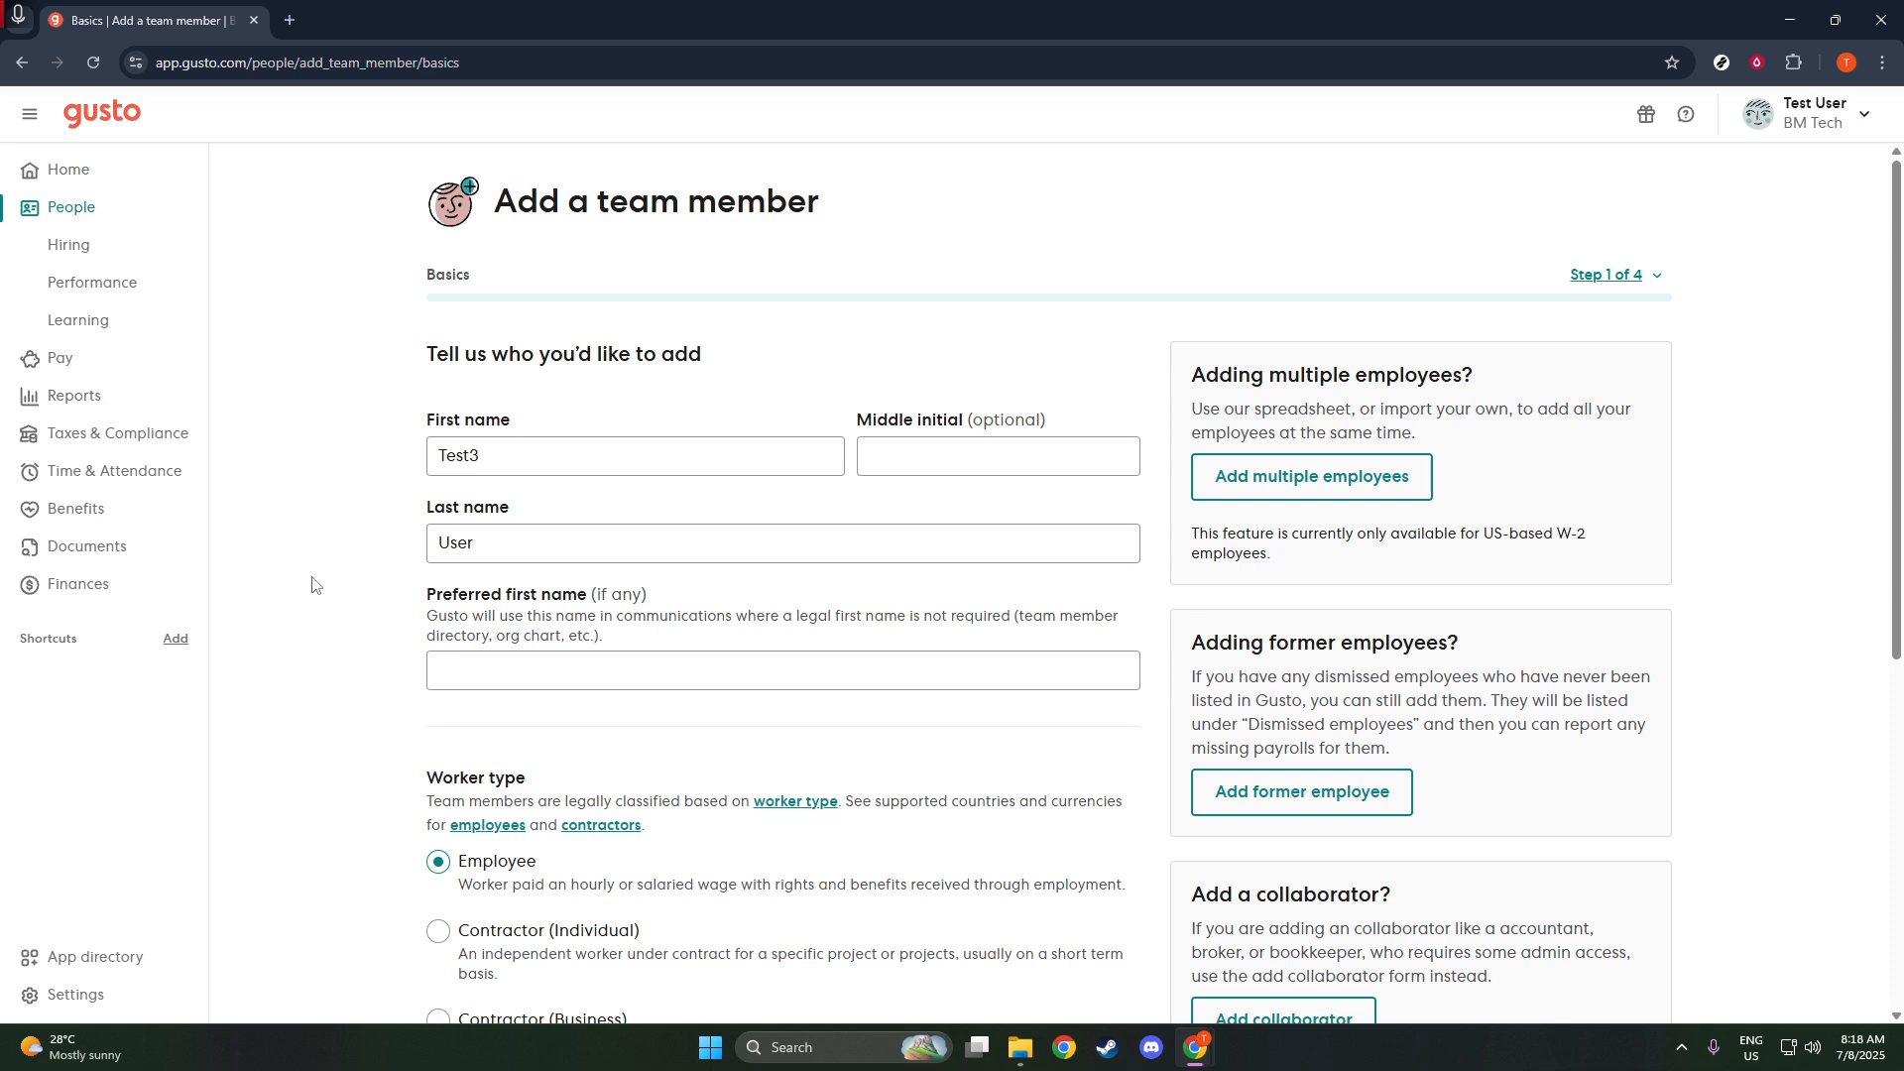
- Fill in the team member's personal email, keep worker type Employee and country United States, and save the basics
scroll(337, 595, "down", 3)
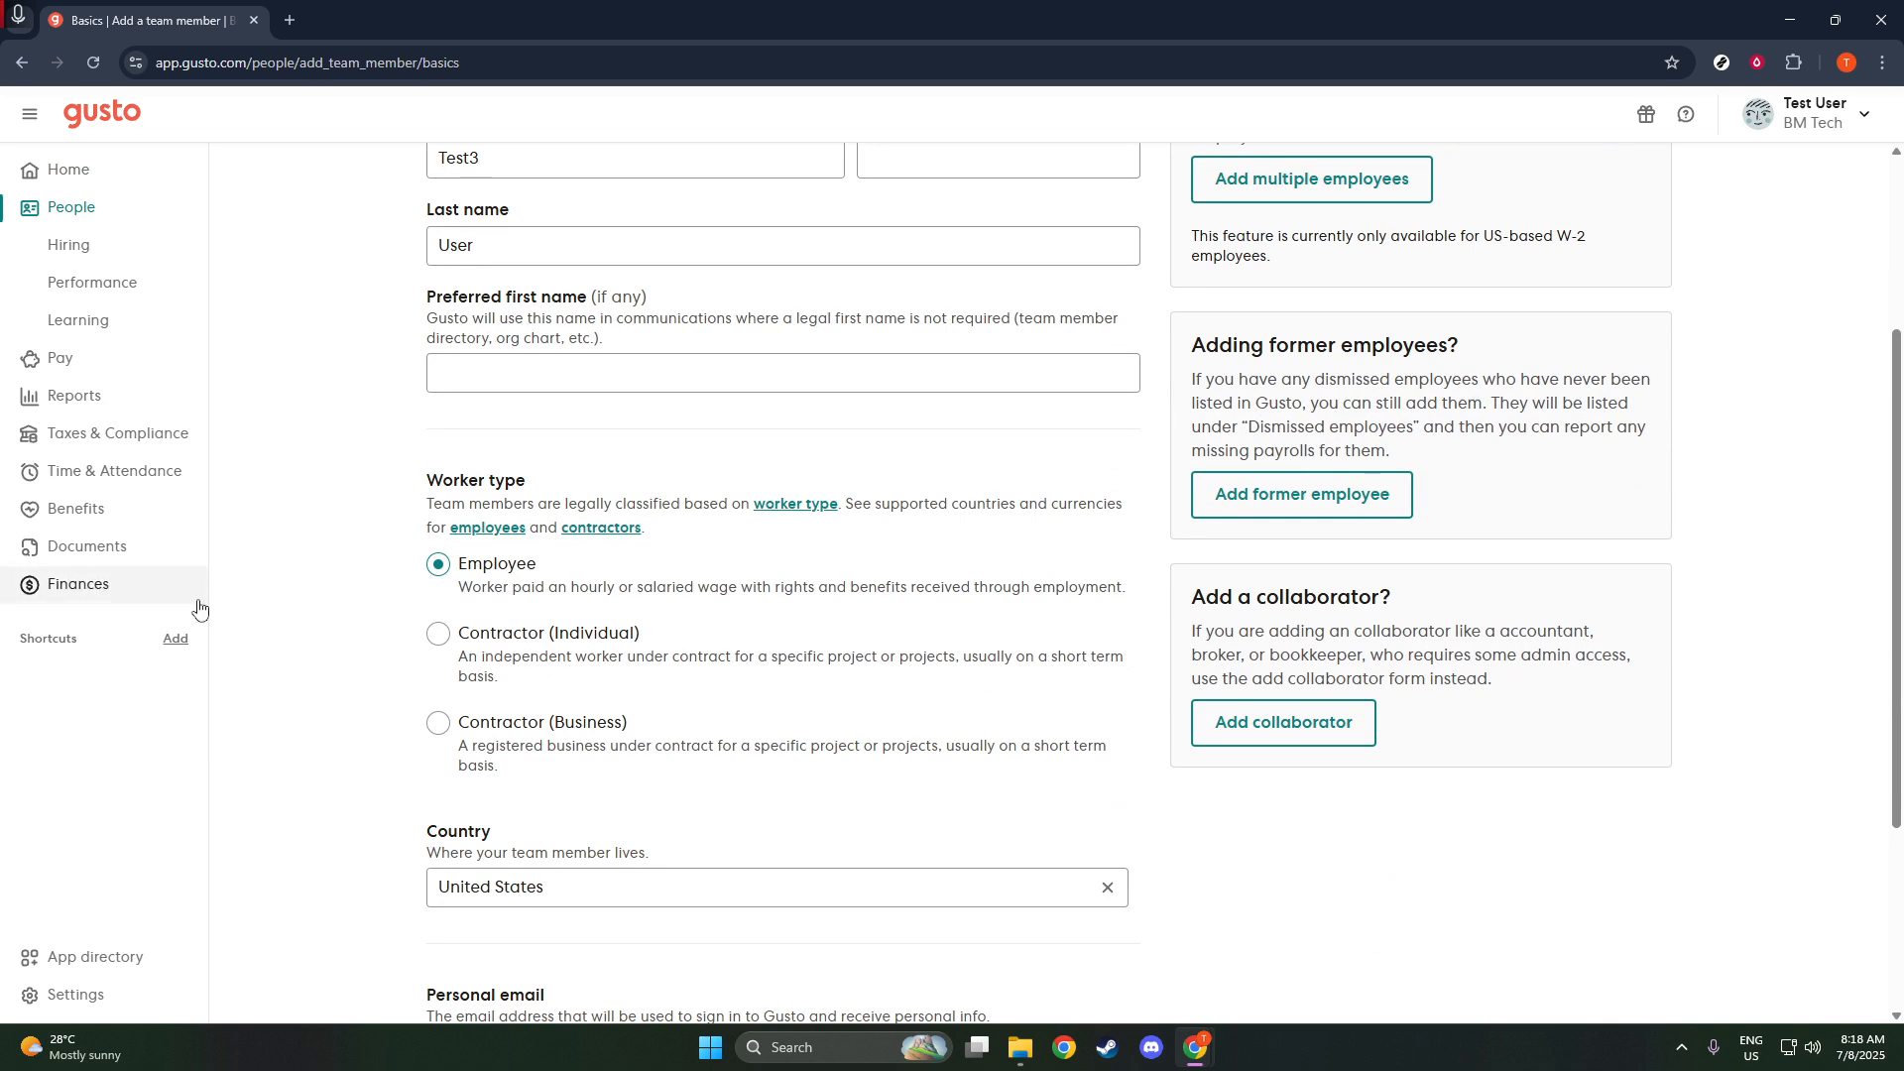
scroll(334, 739, "down", 1)
scroll(334, 739, "down", 3)
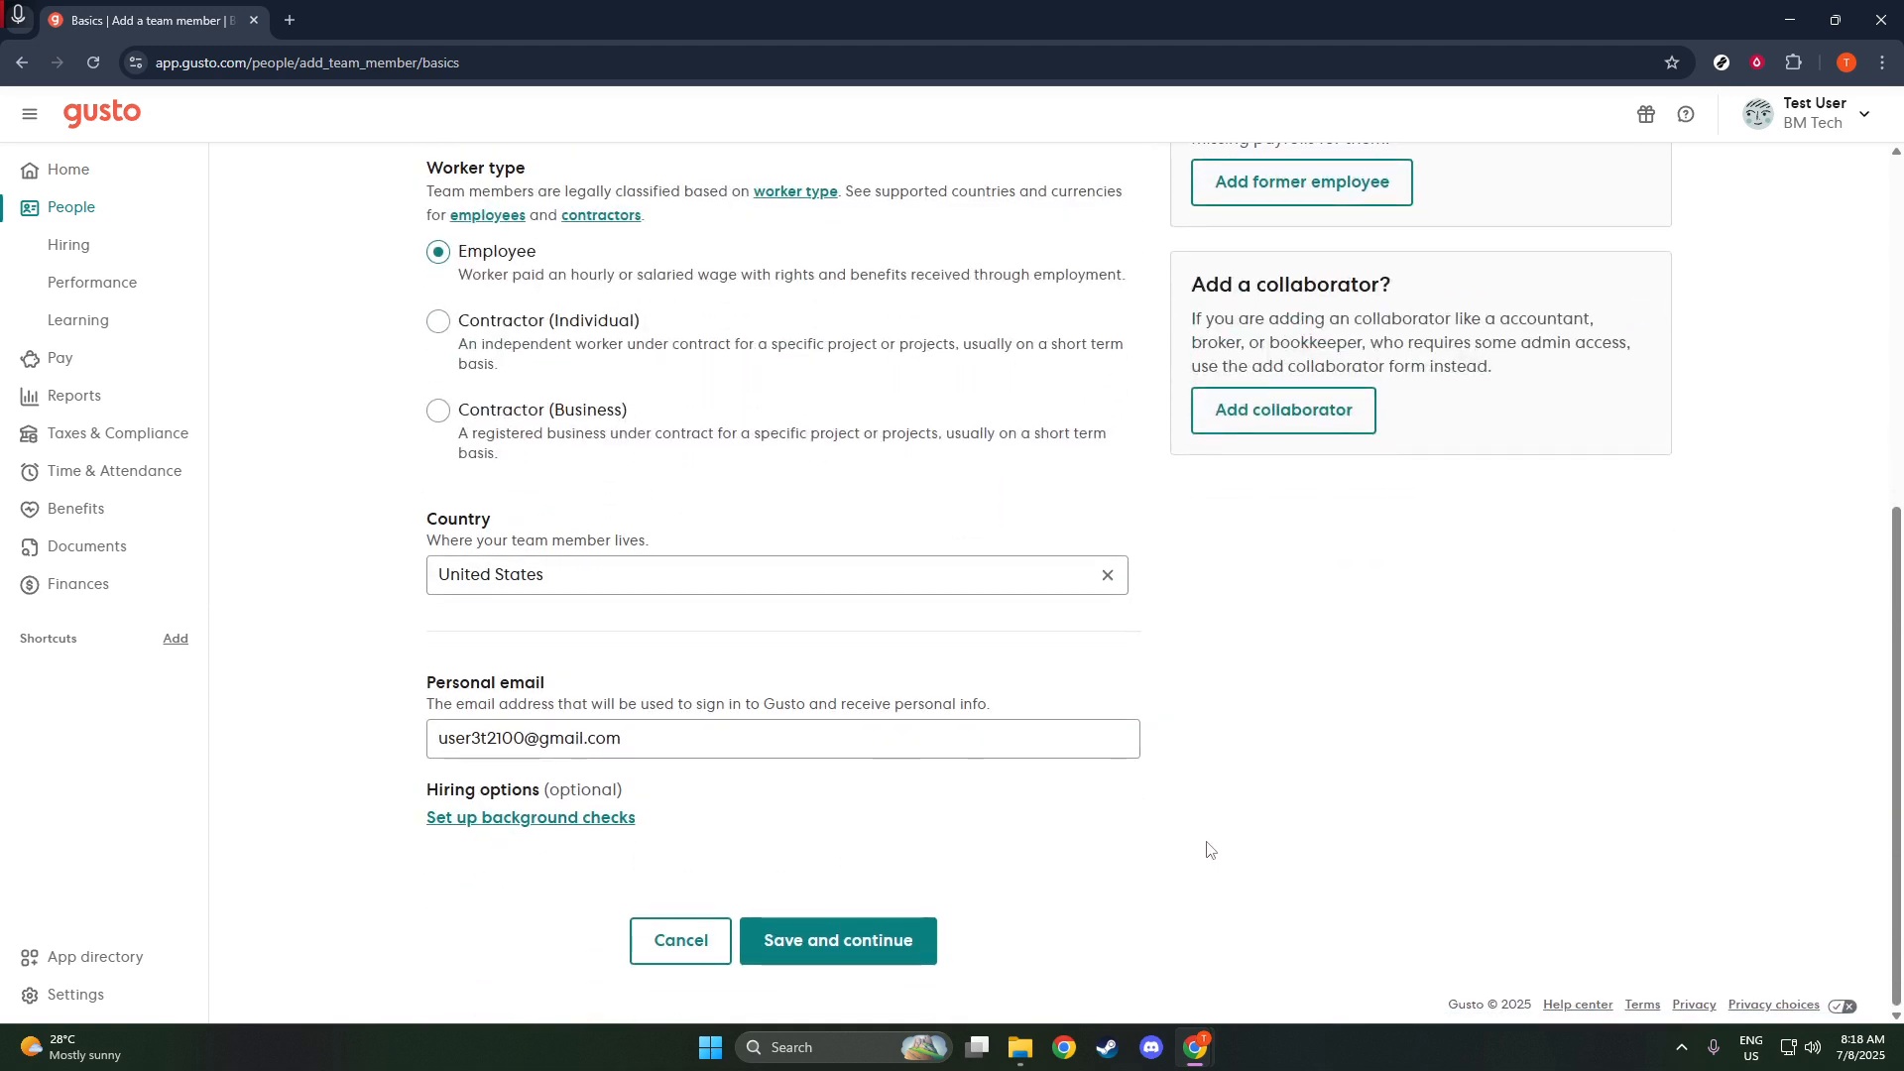
scroll(1214, 843, "up", 2)
scroll(1214, 843, "up", 3)
scroll(1190, 833, "down", 5)
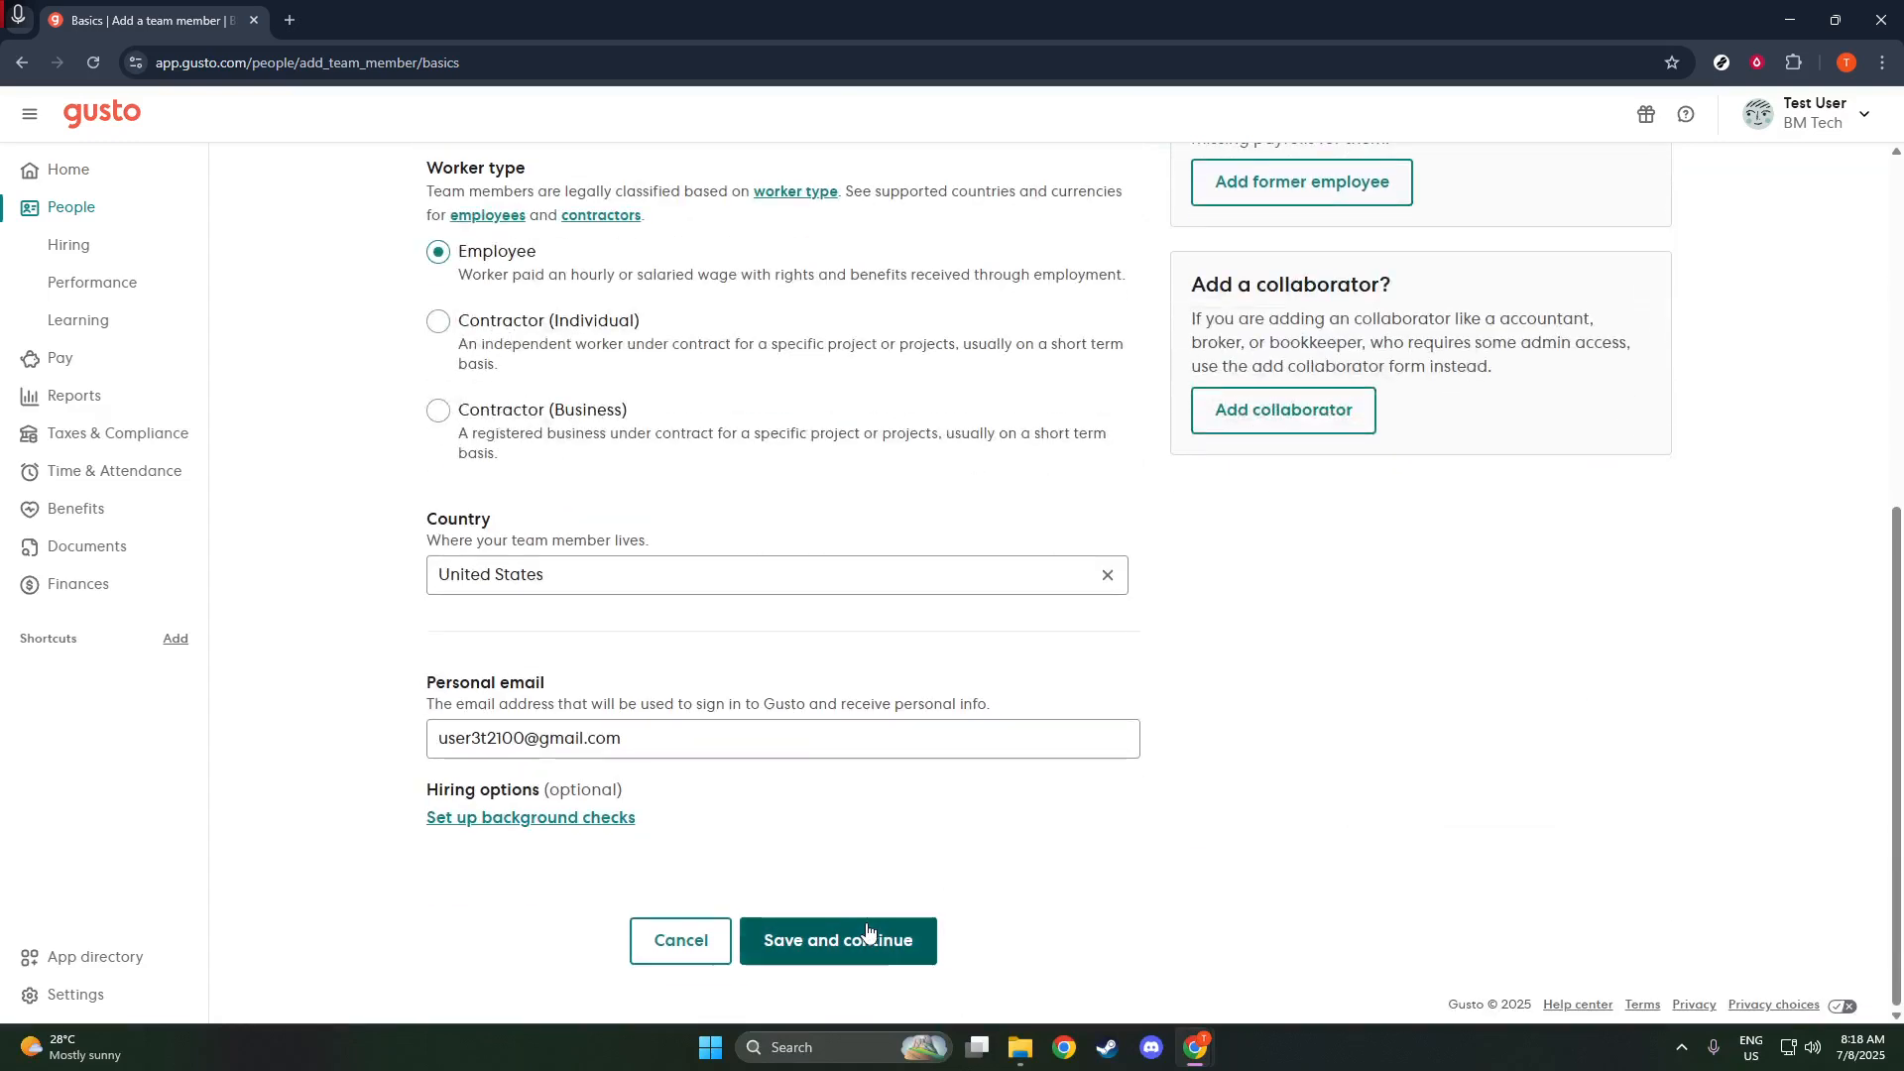
left_click(871, 935)
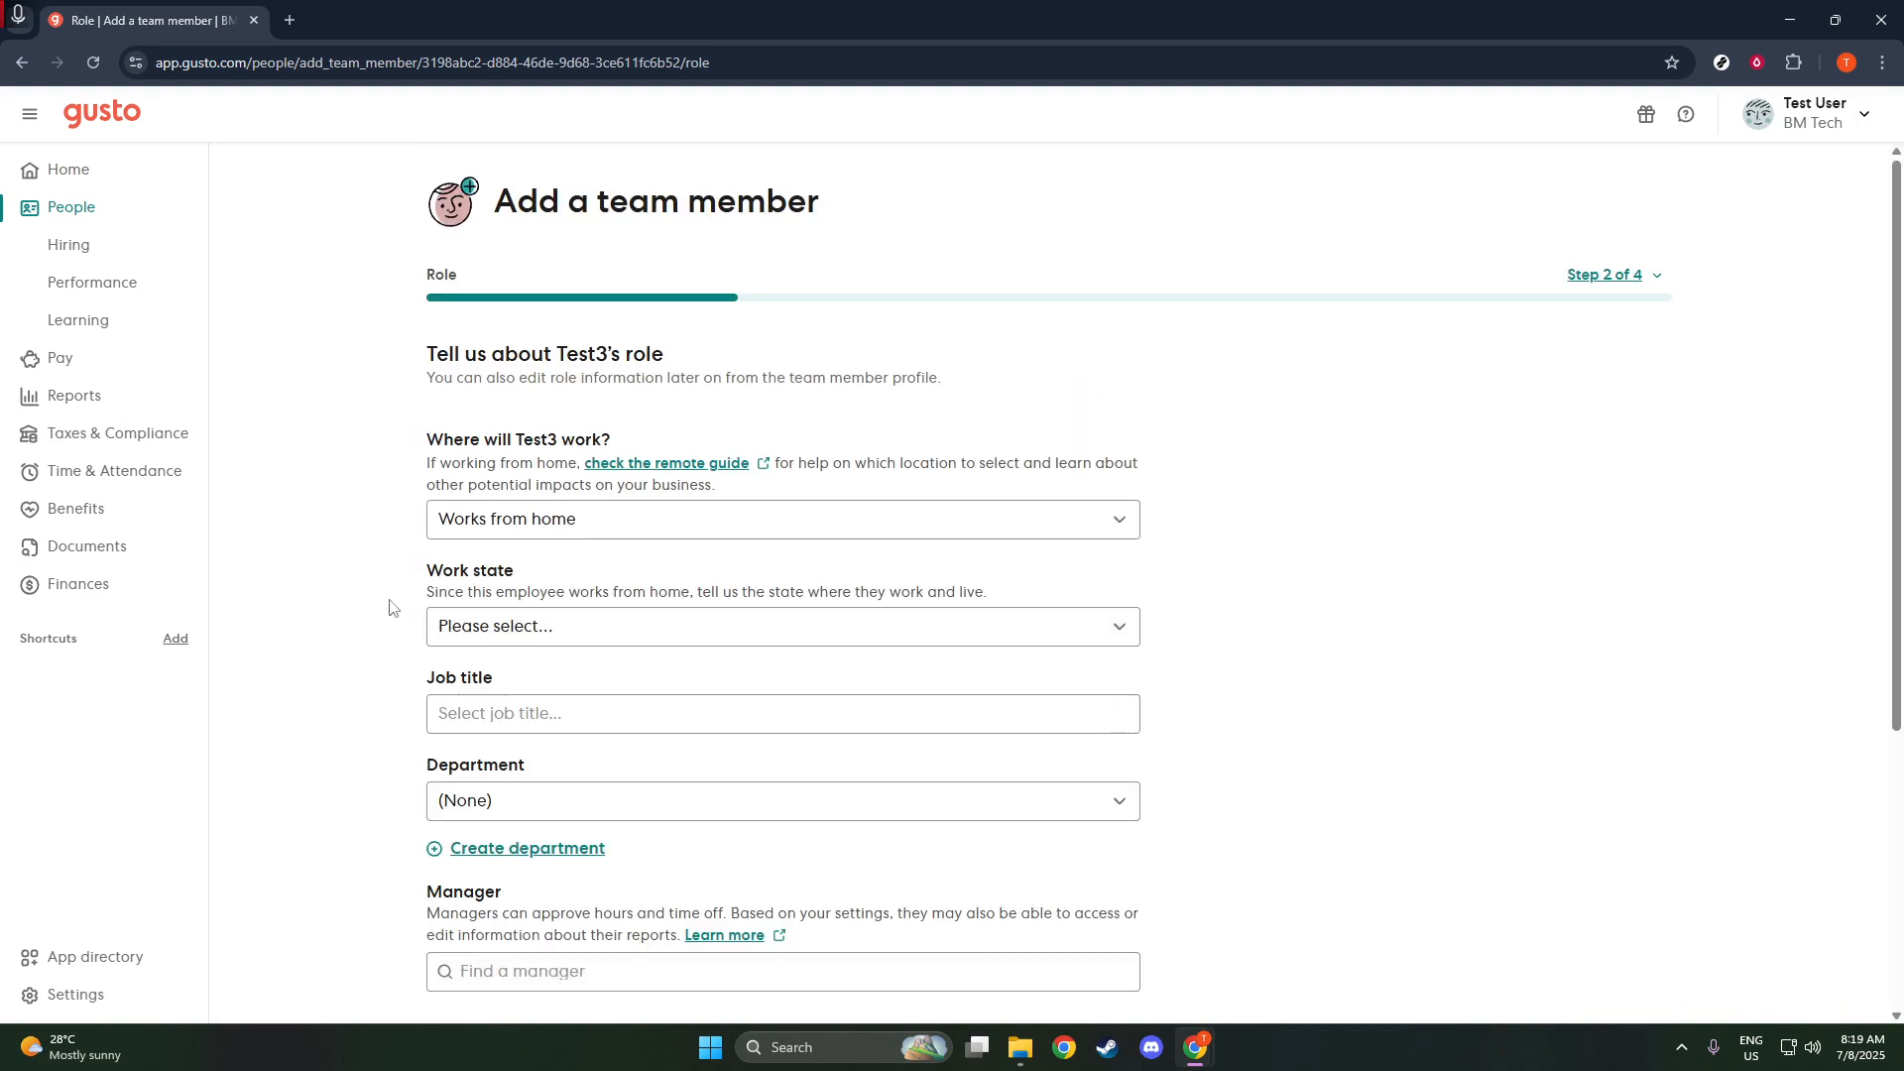
- Set the work state to Alabama and create the new job title "Assistant"
left_click(592, 639)
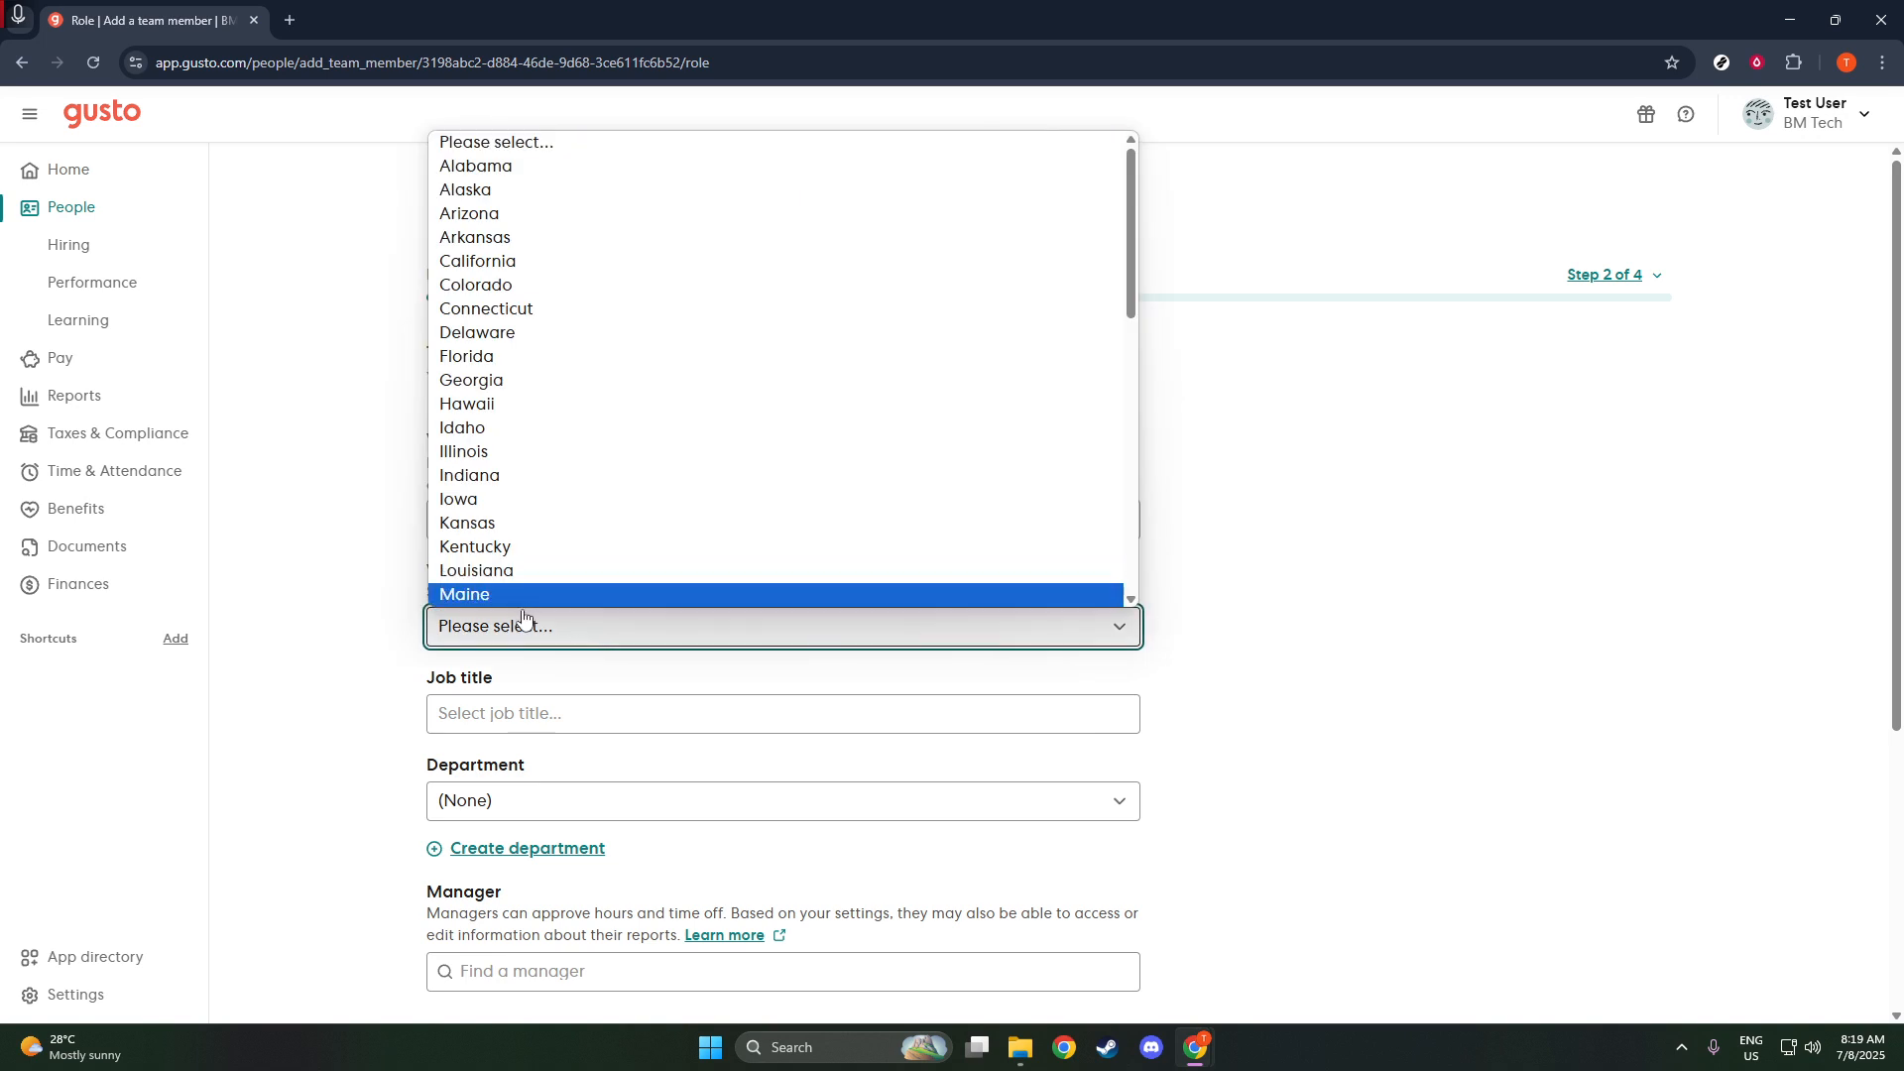
left_click(484, 168)
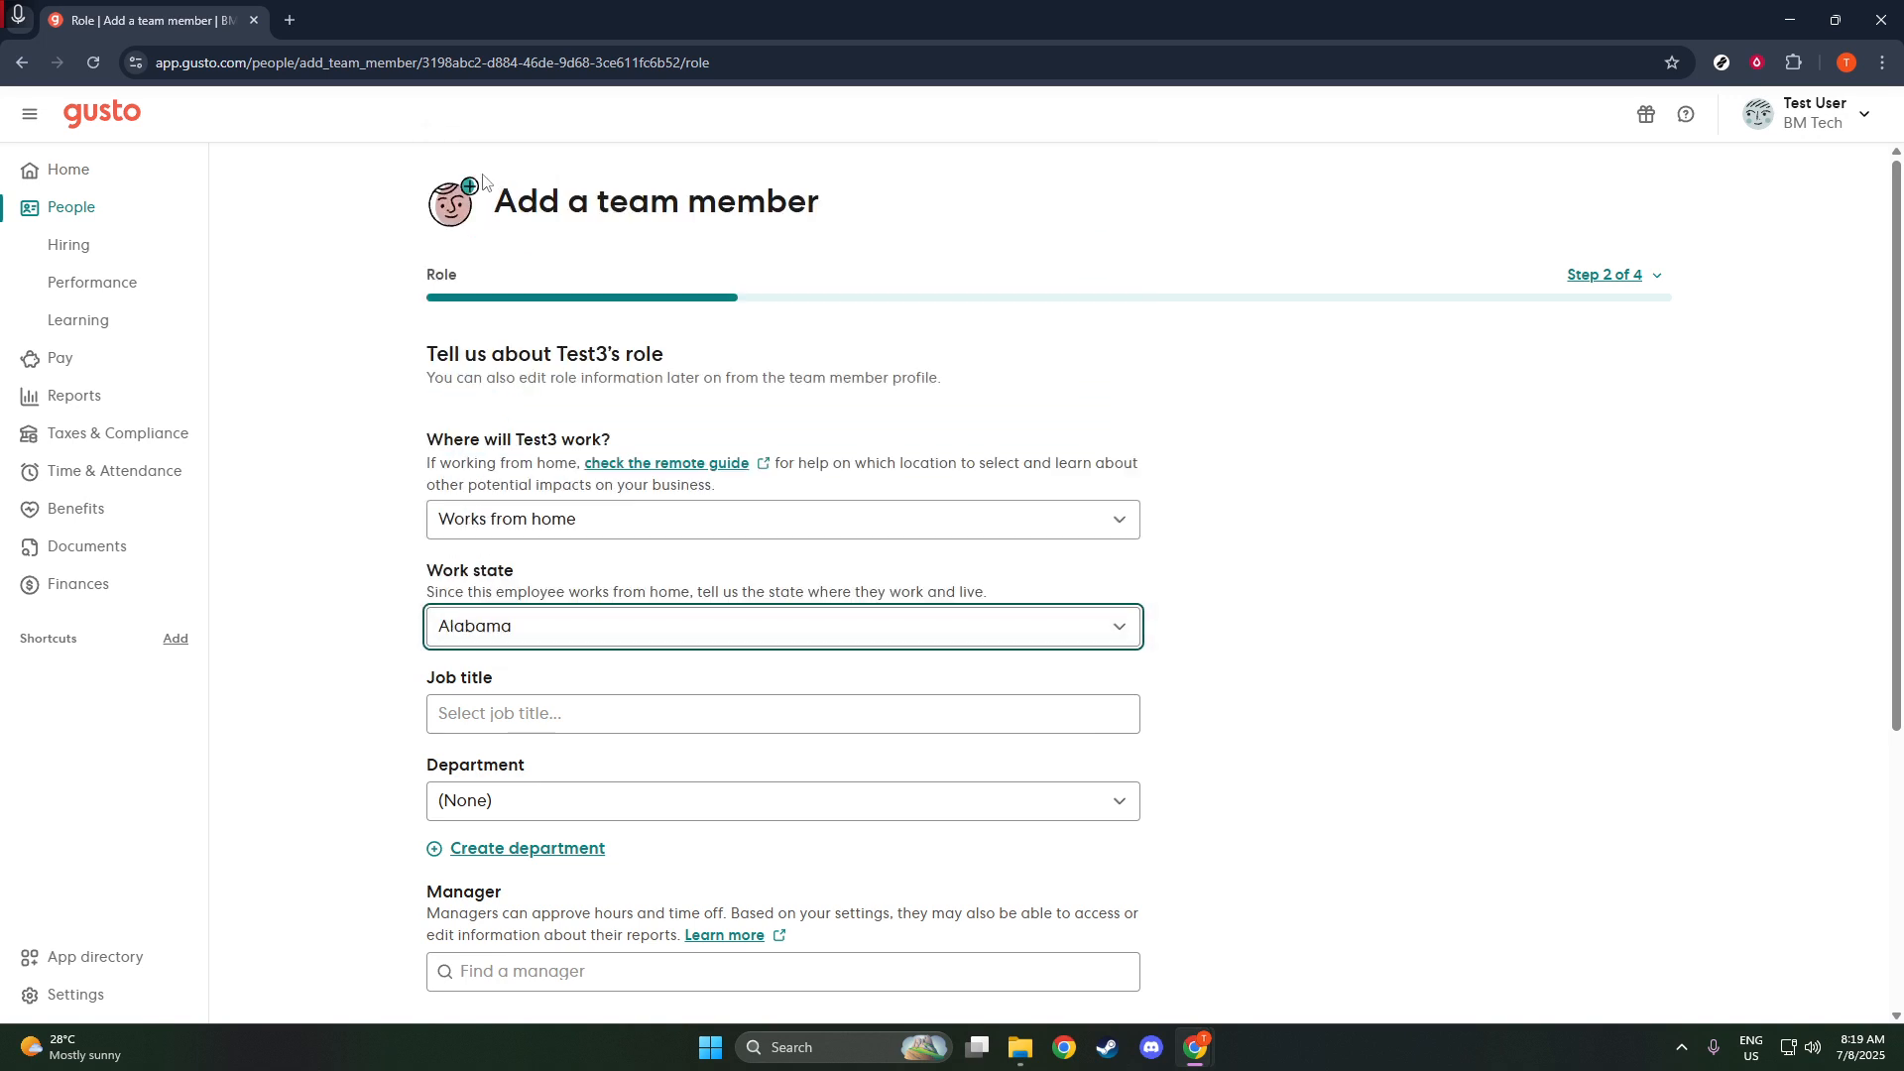
scroll(298, 595, "down", 3)
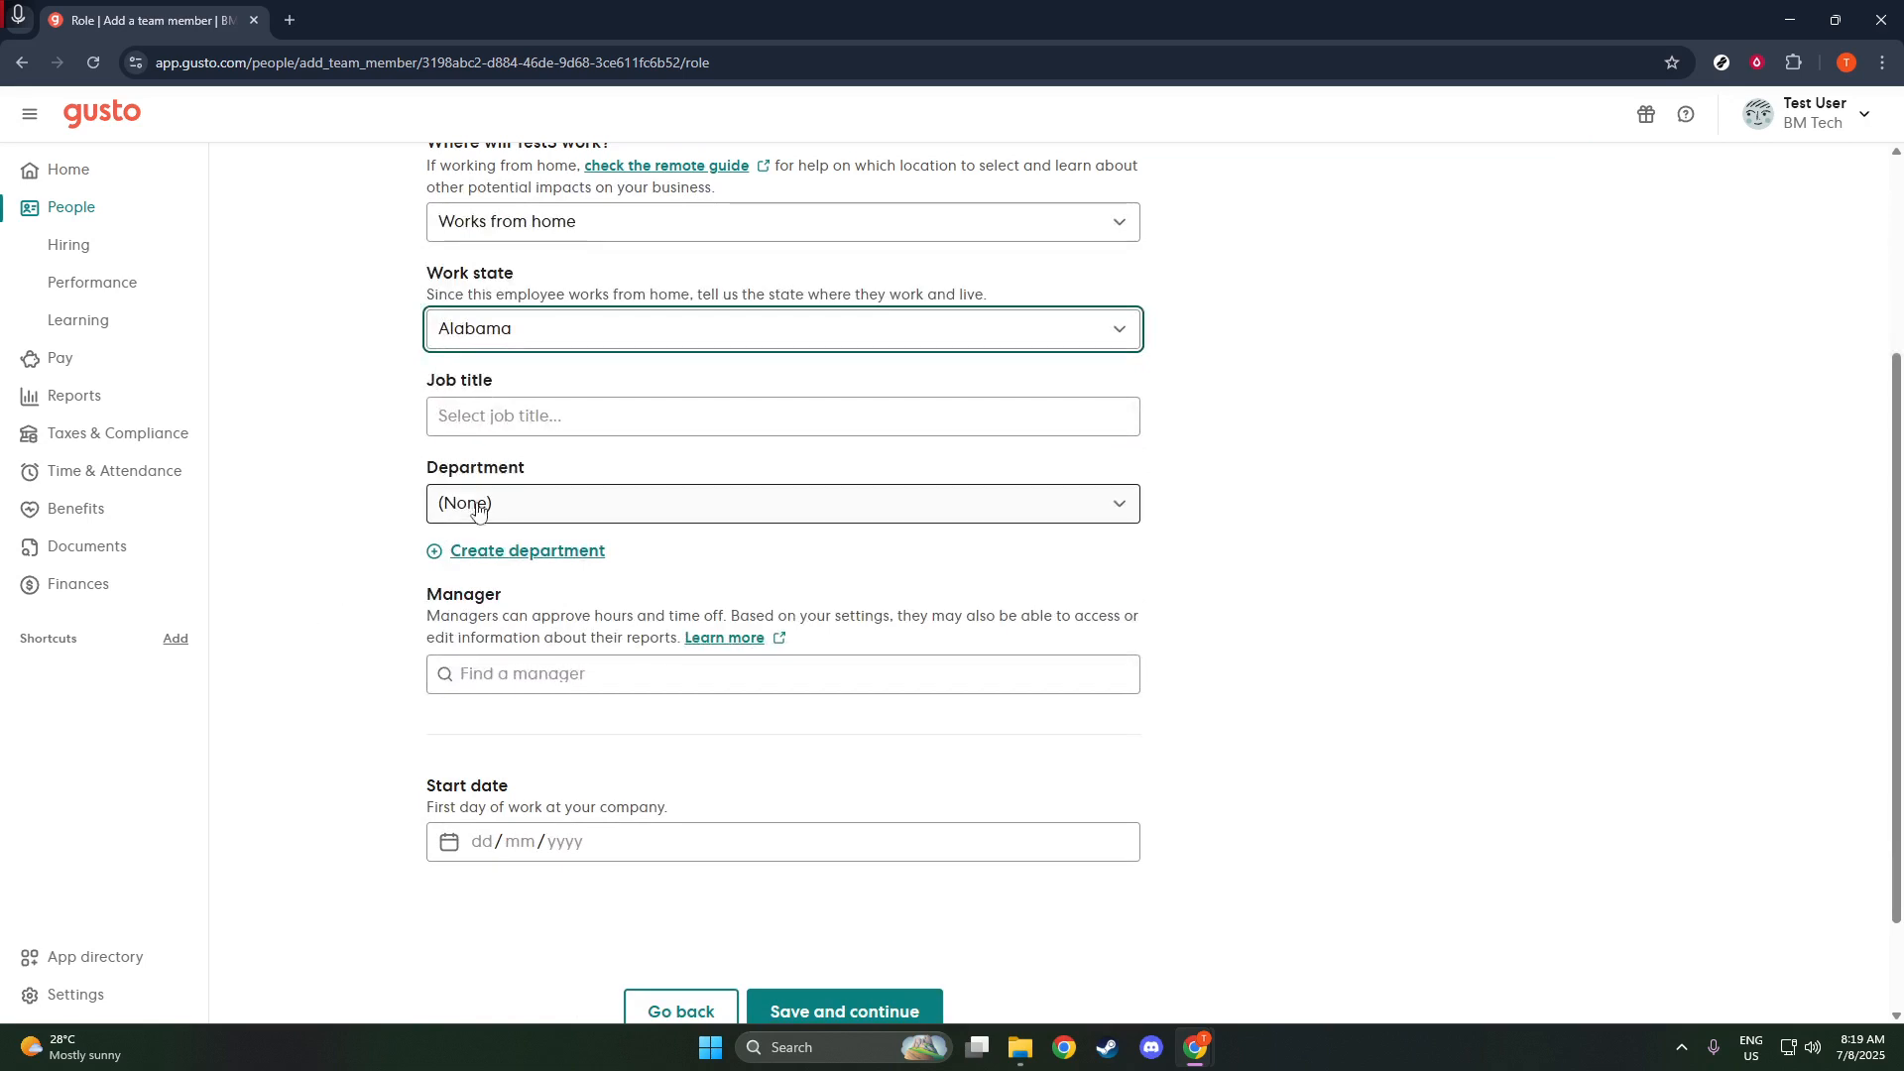
left_click(519, 422)
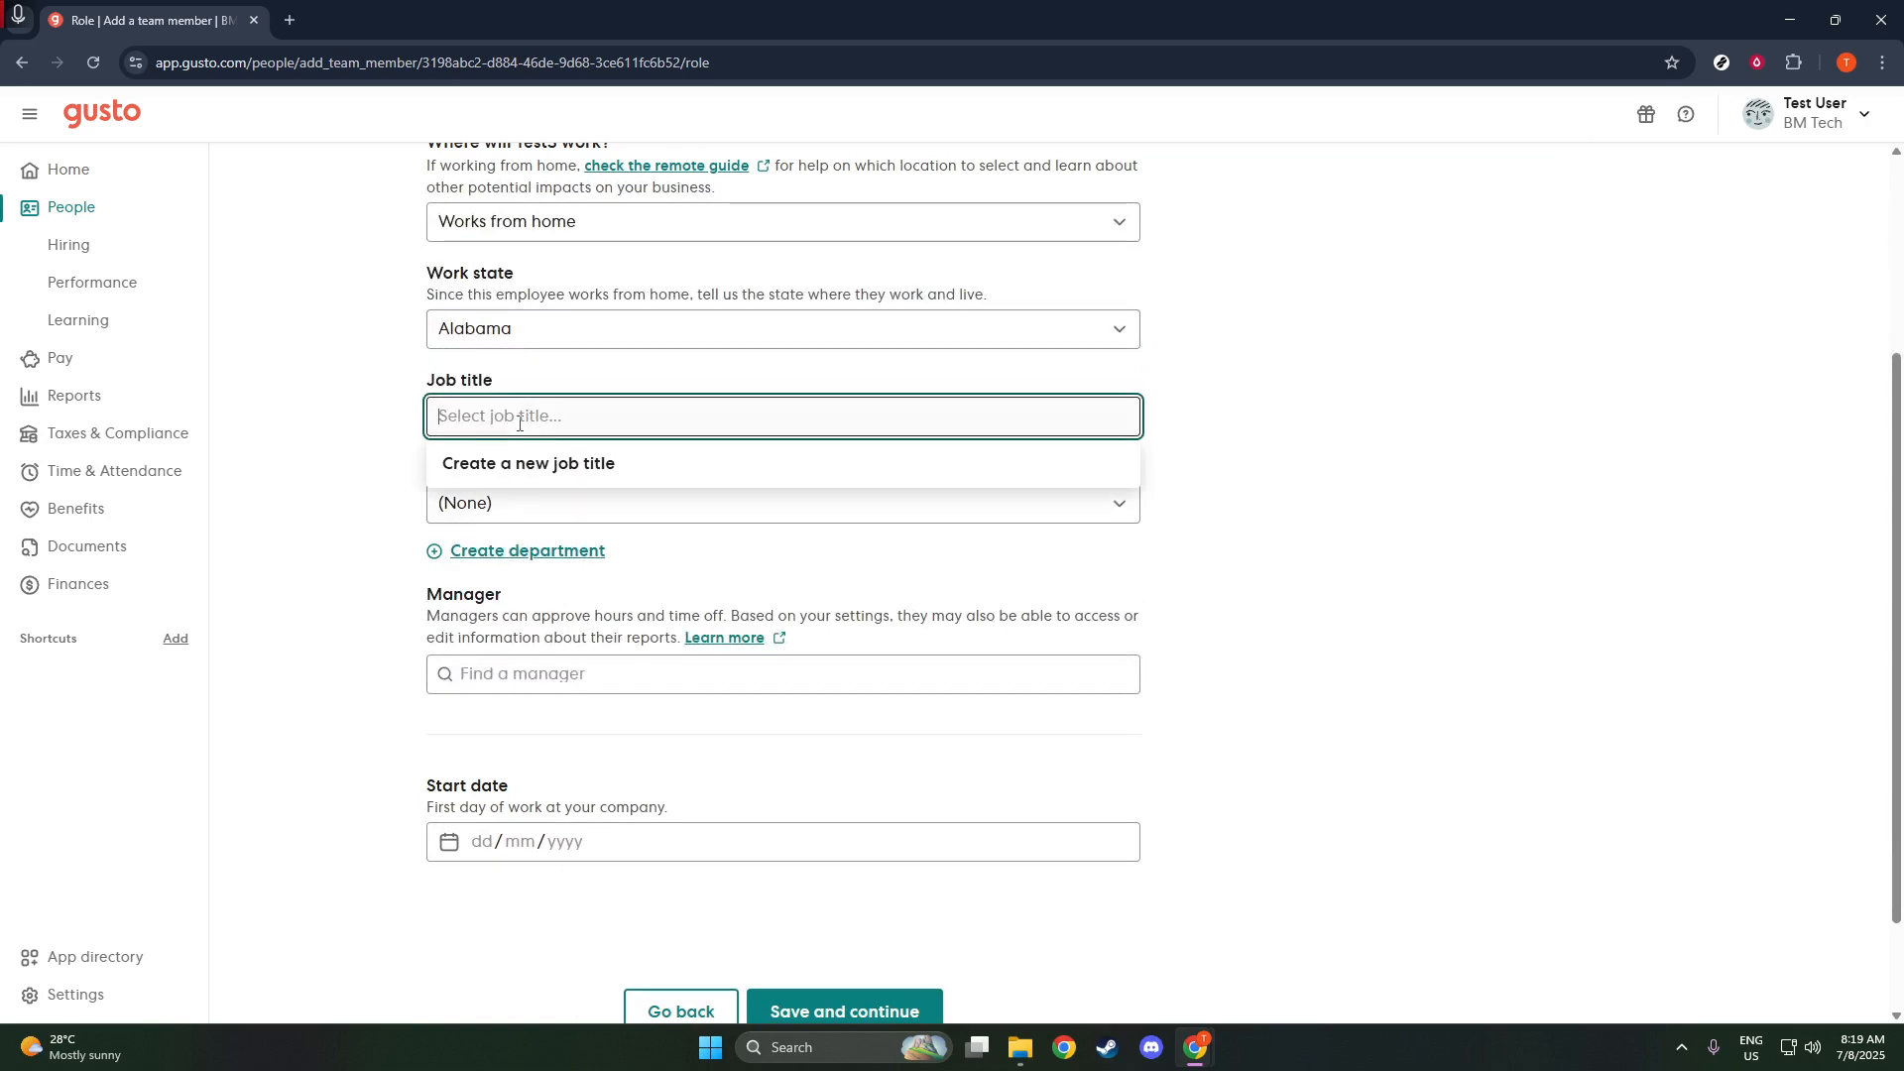
left_click(524, 465)
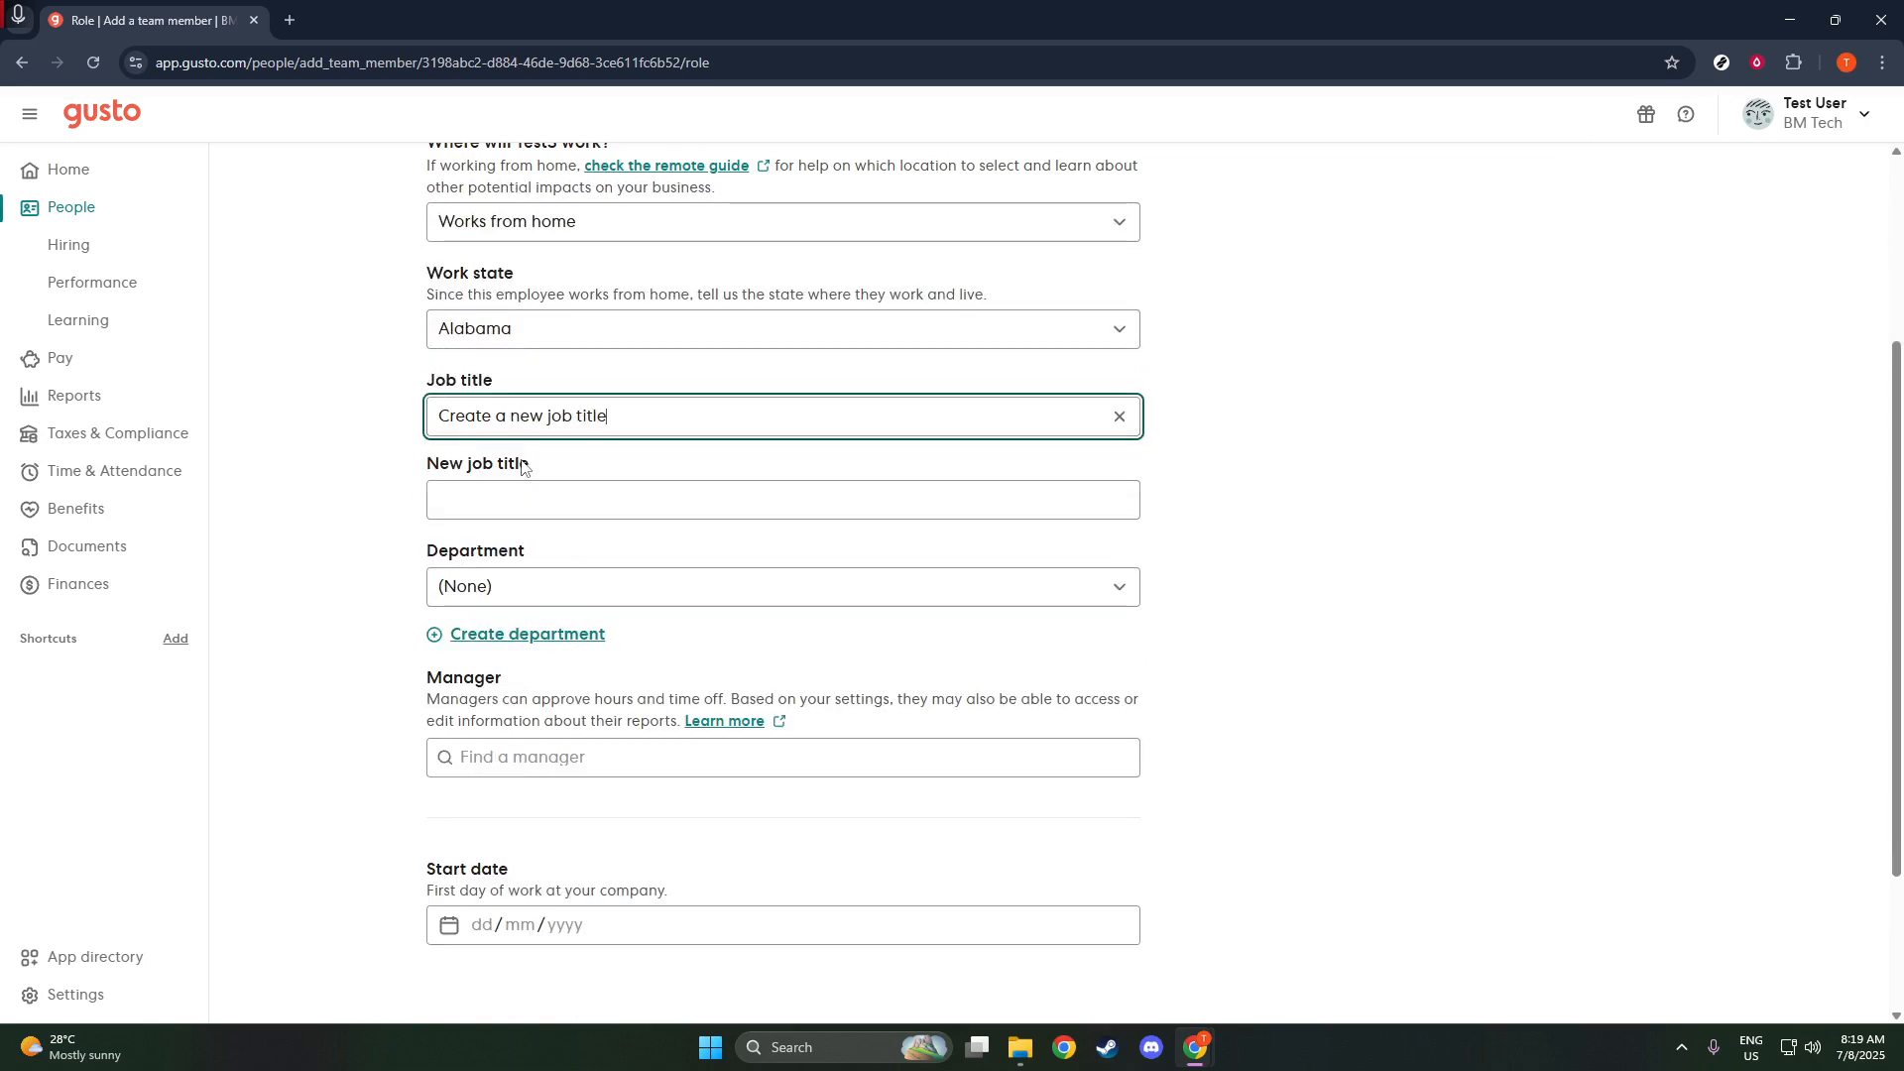
left_click(517, 496)
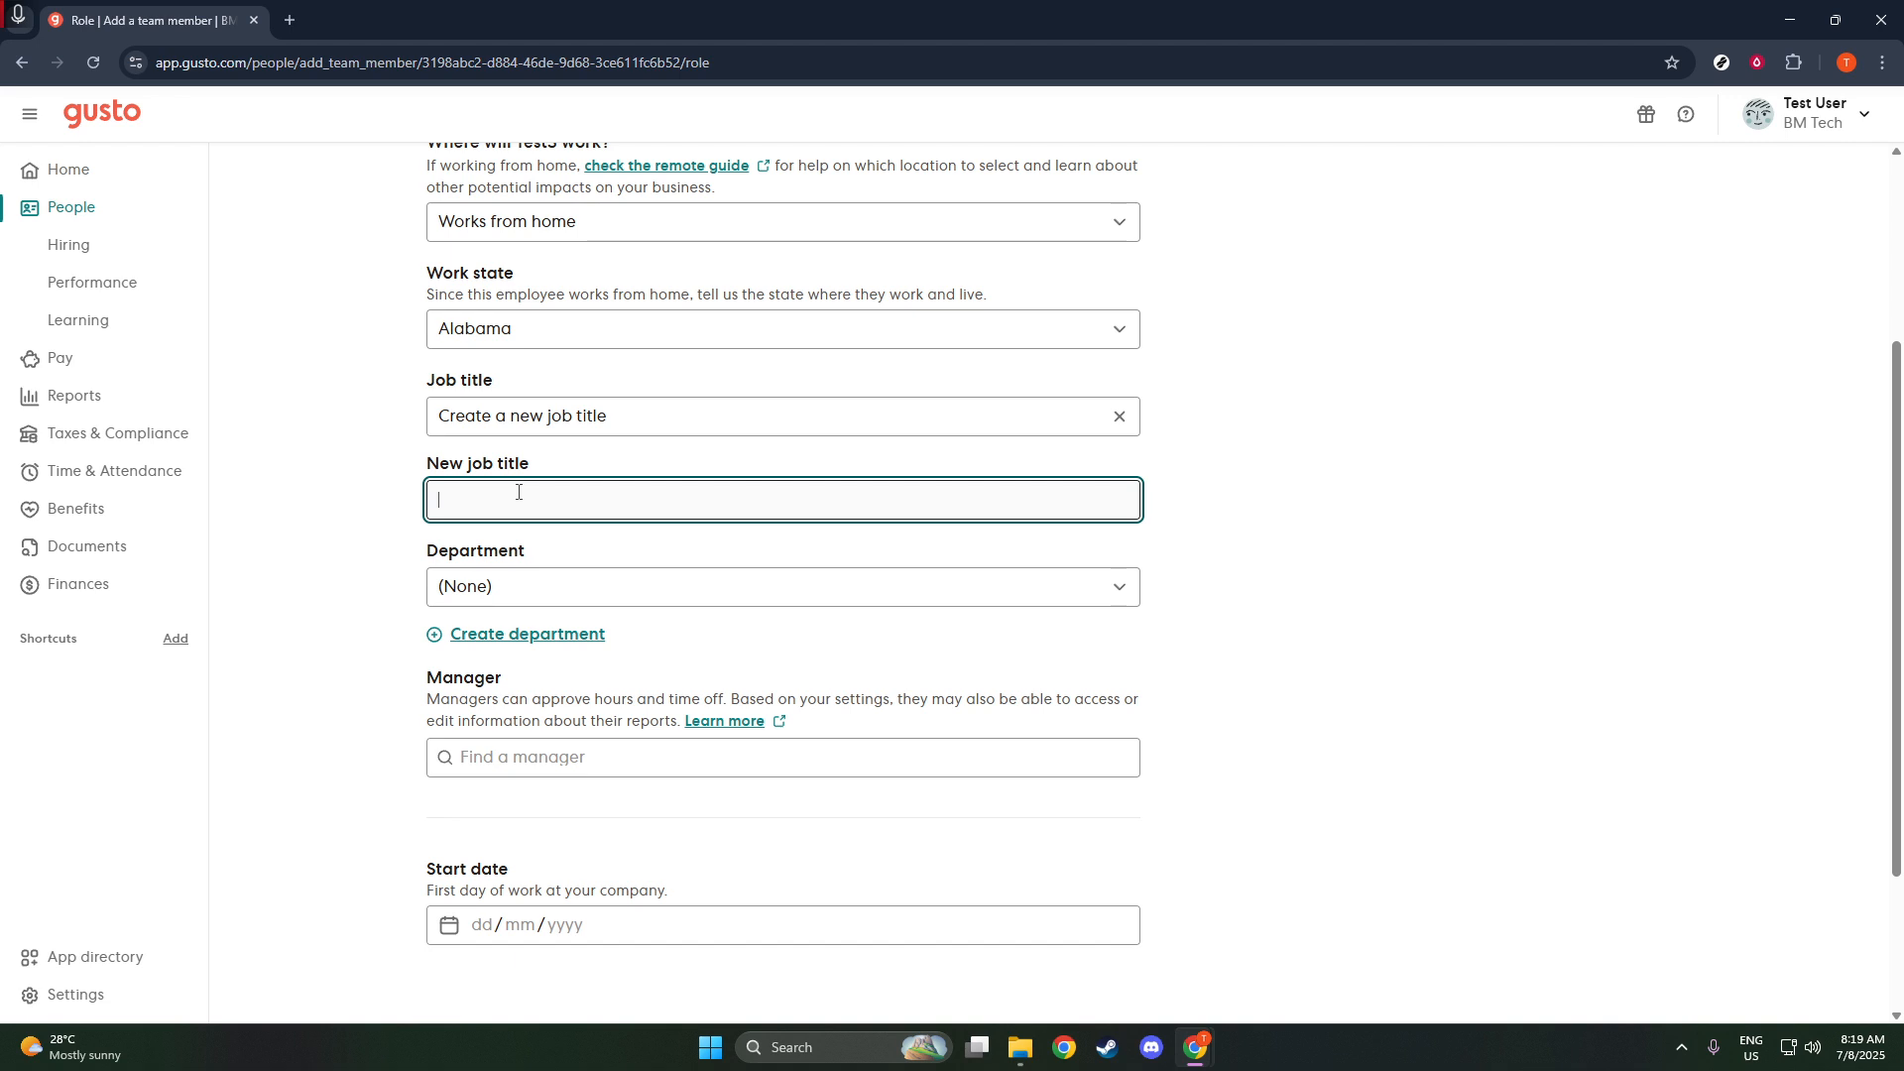
type("Assistant")
- Set the start date to 07/08/2025 (dd/mm/yyyy) and save the role details
scroll(714, 674, "down", 2)
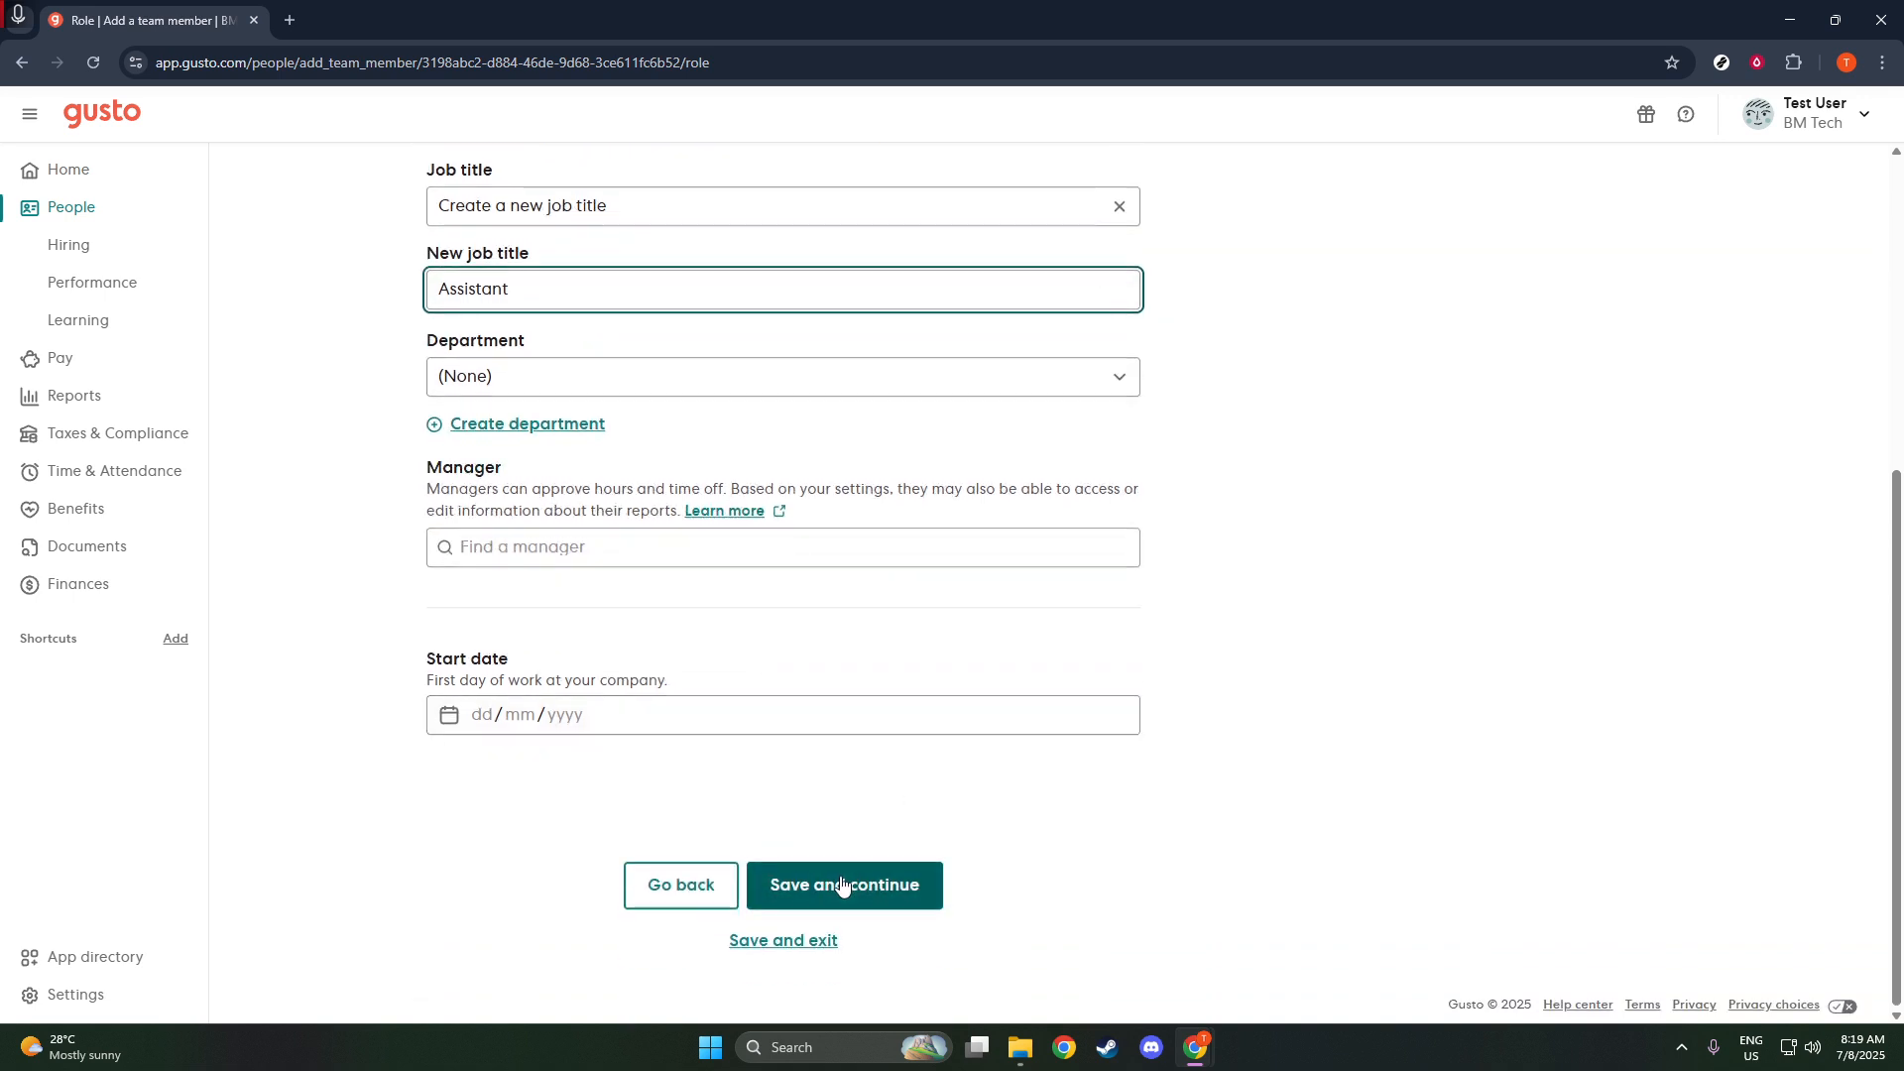
left_click(841, 884)
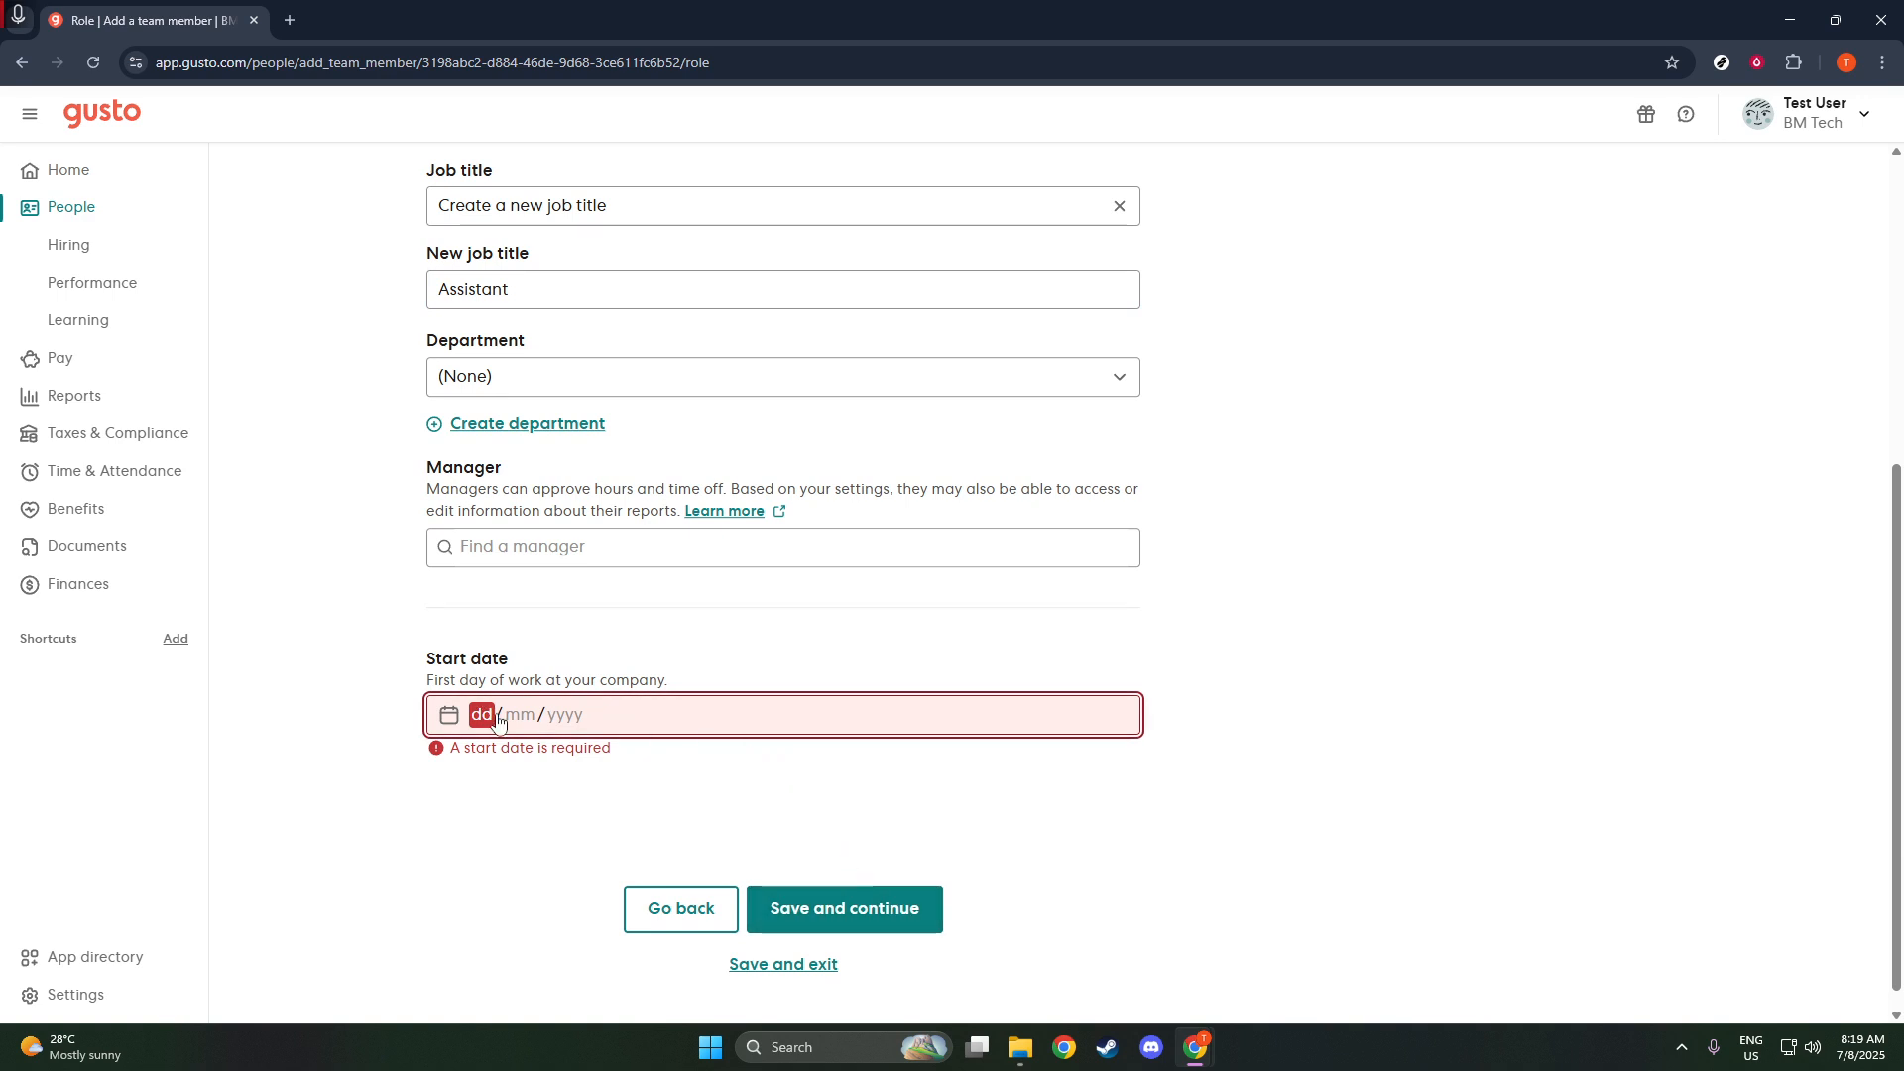
type("07/")
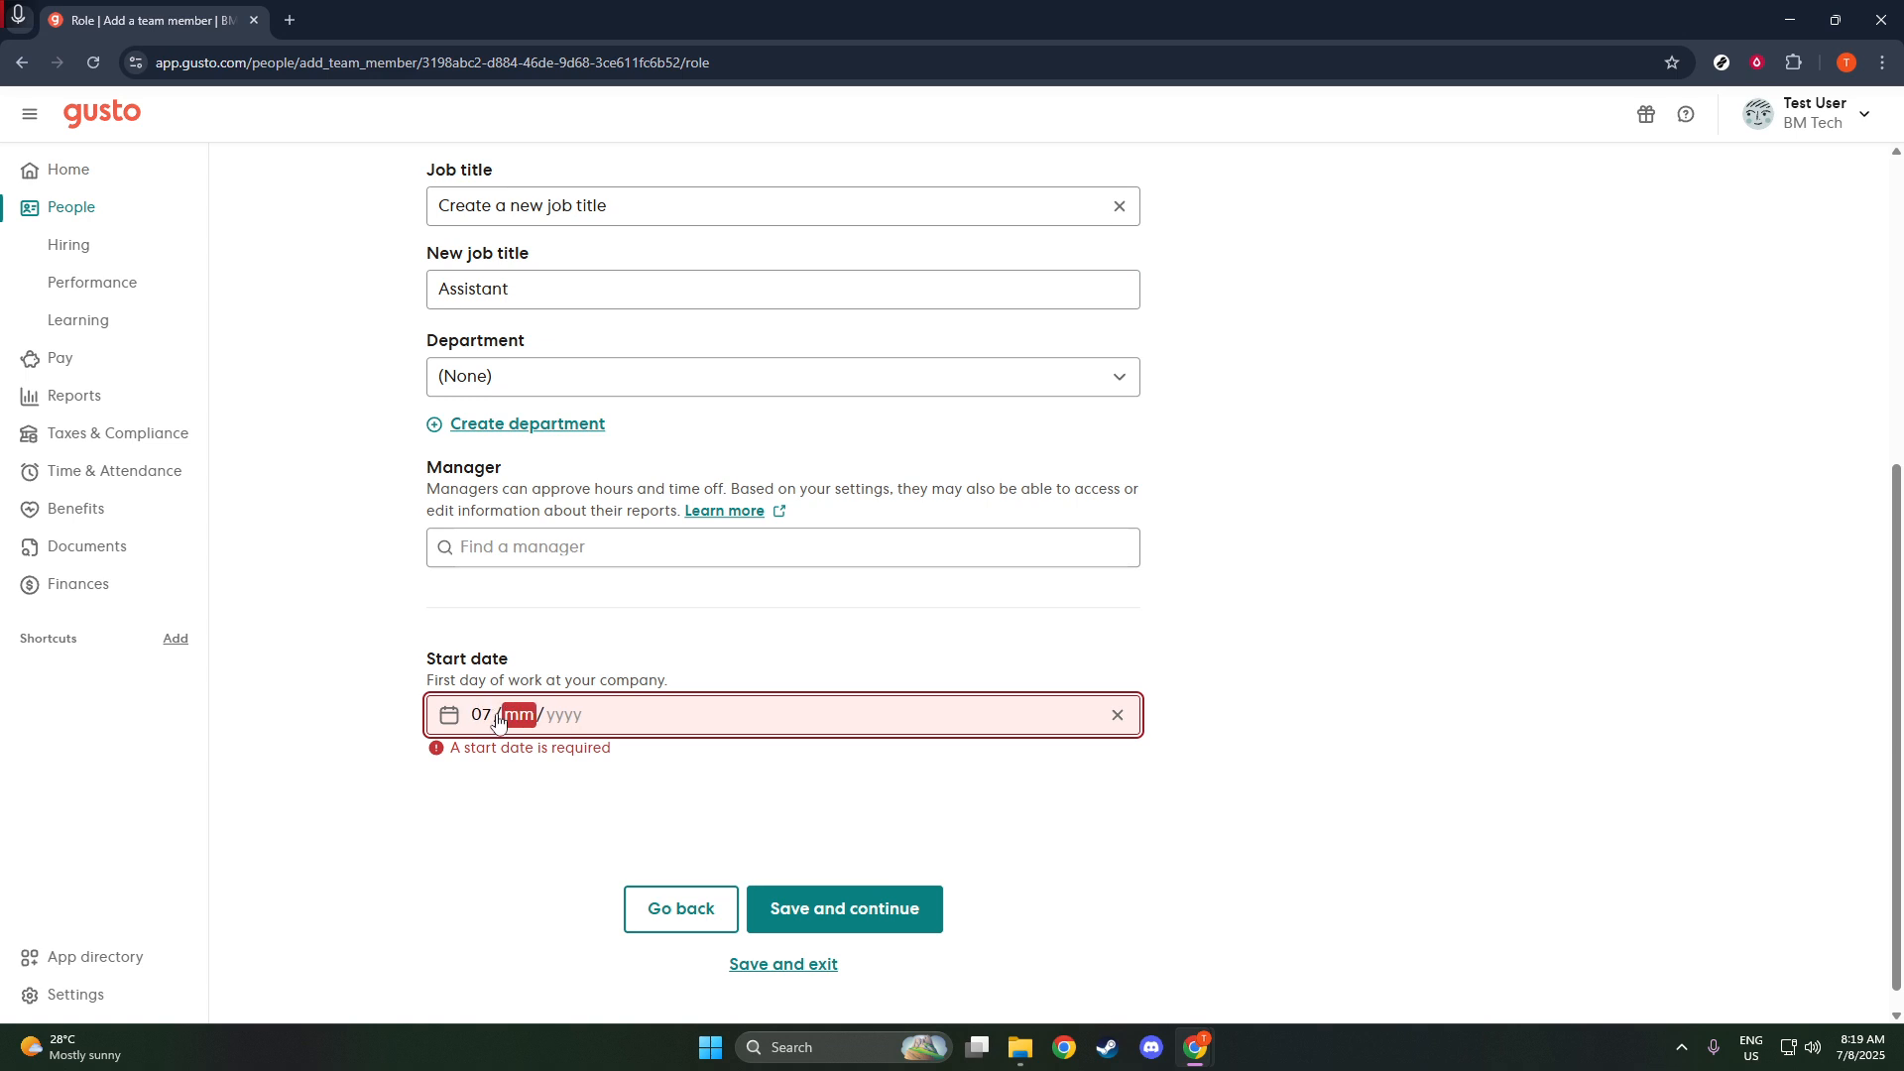
type("08/20")
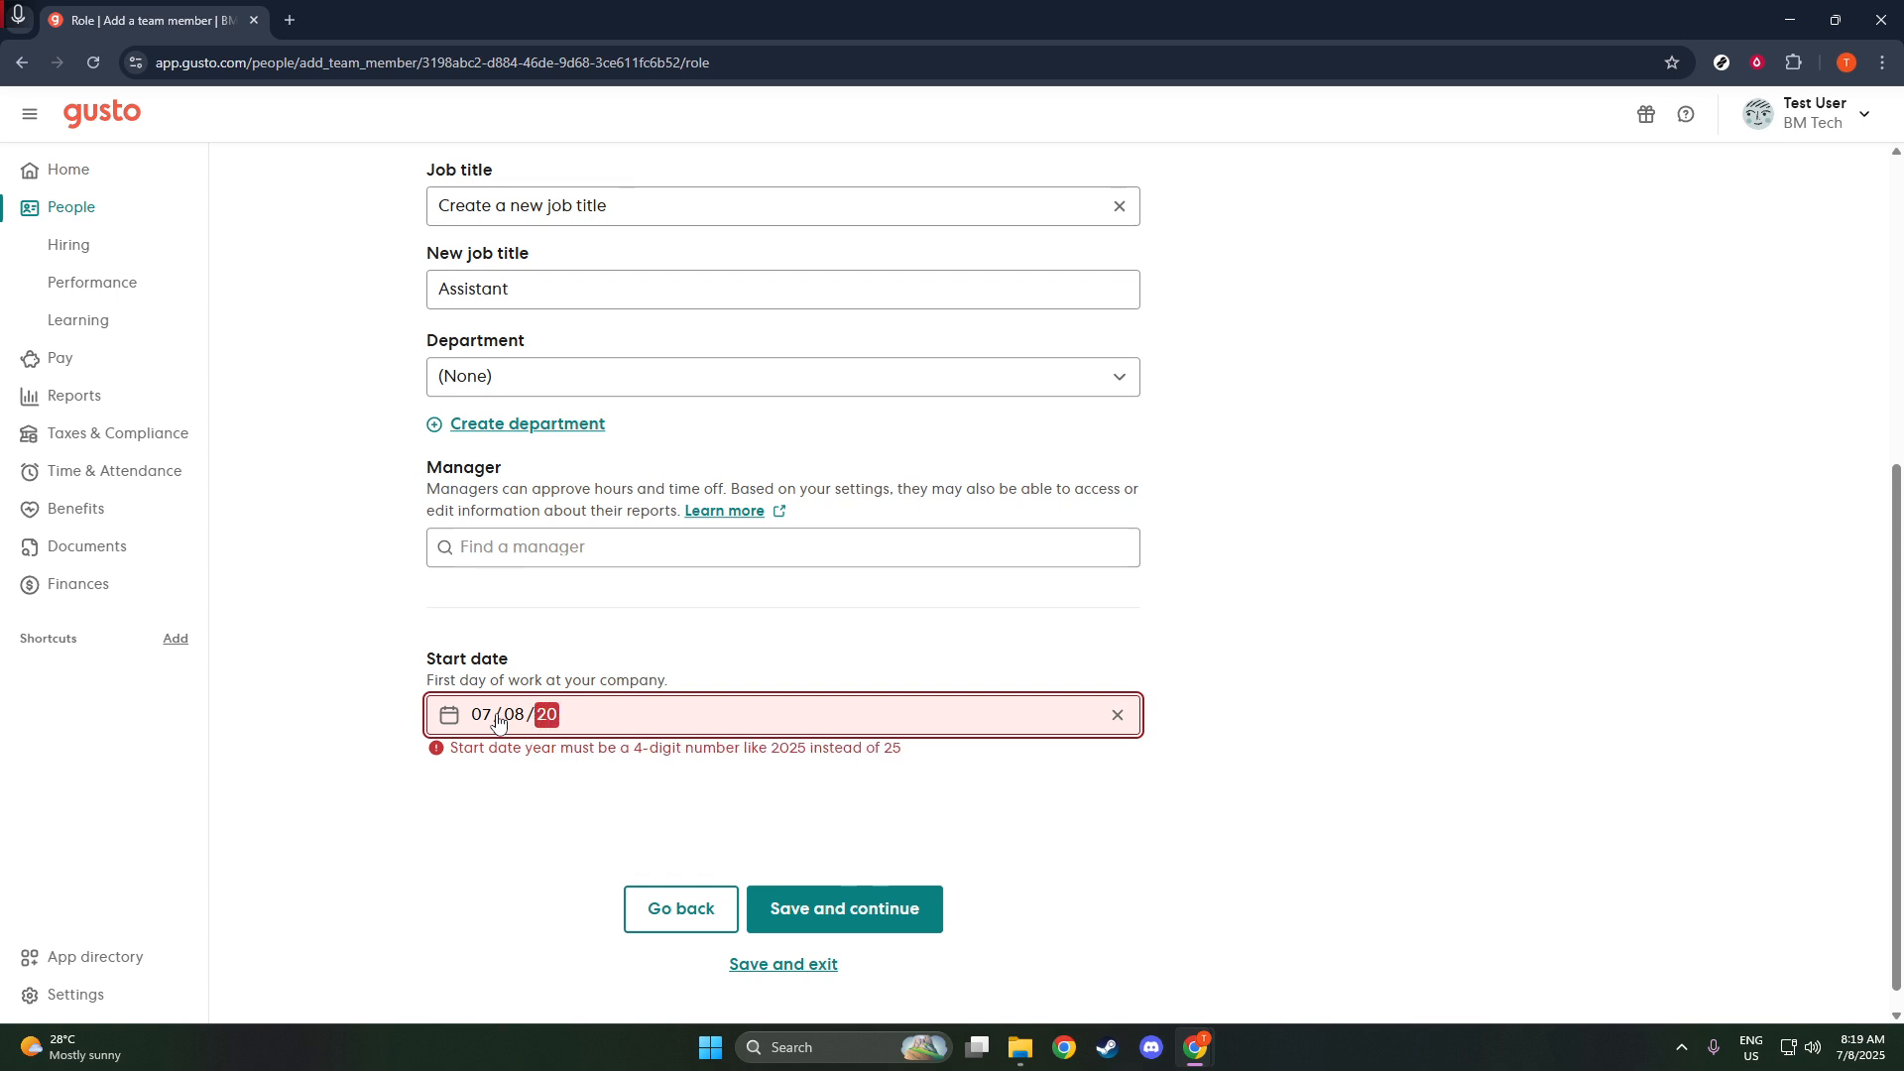
type("25")
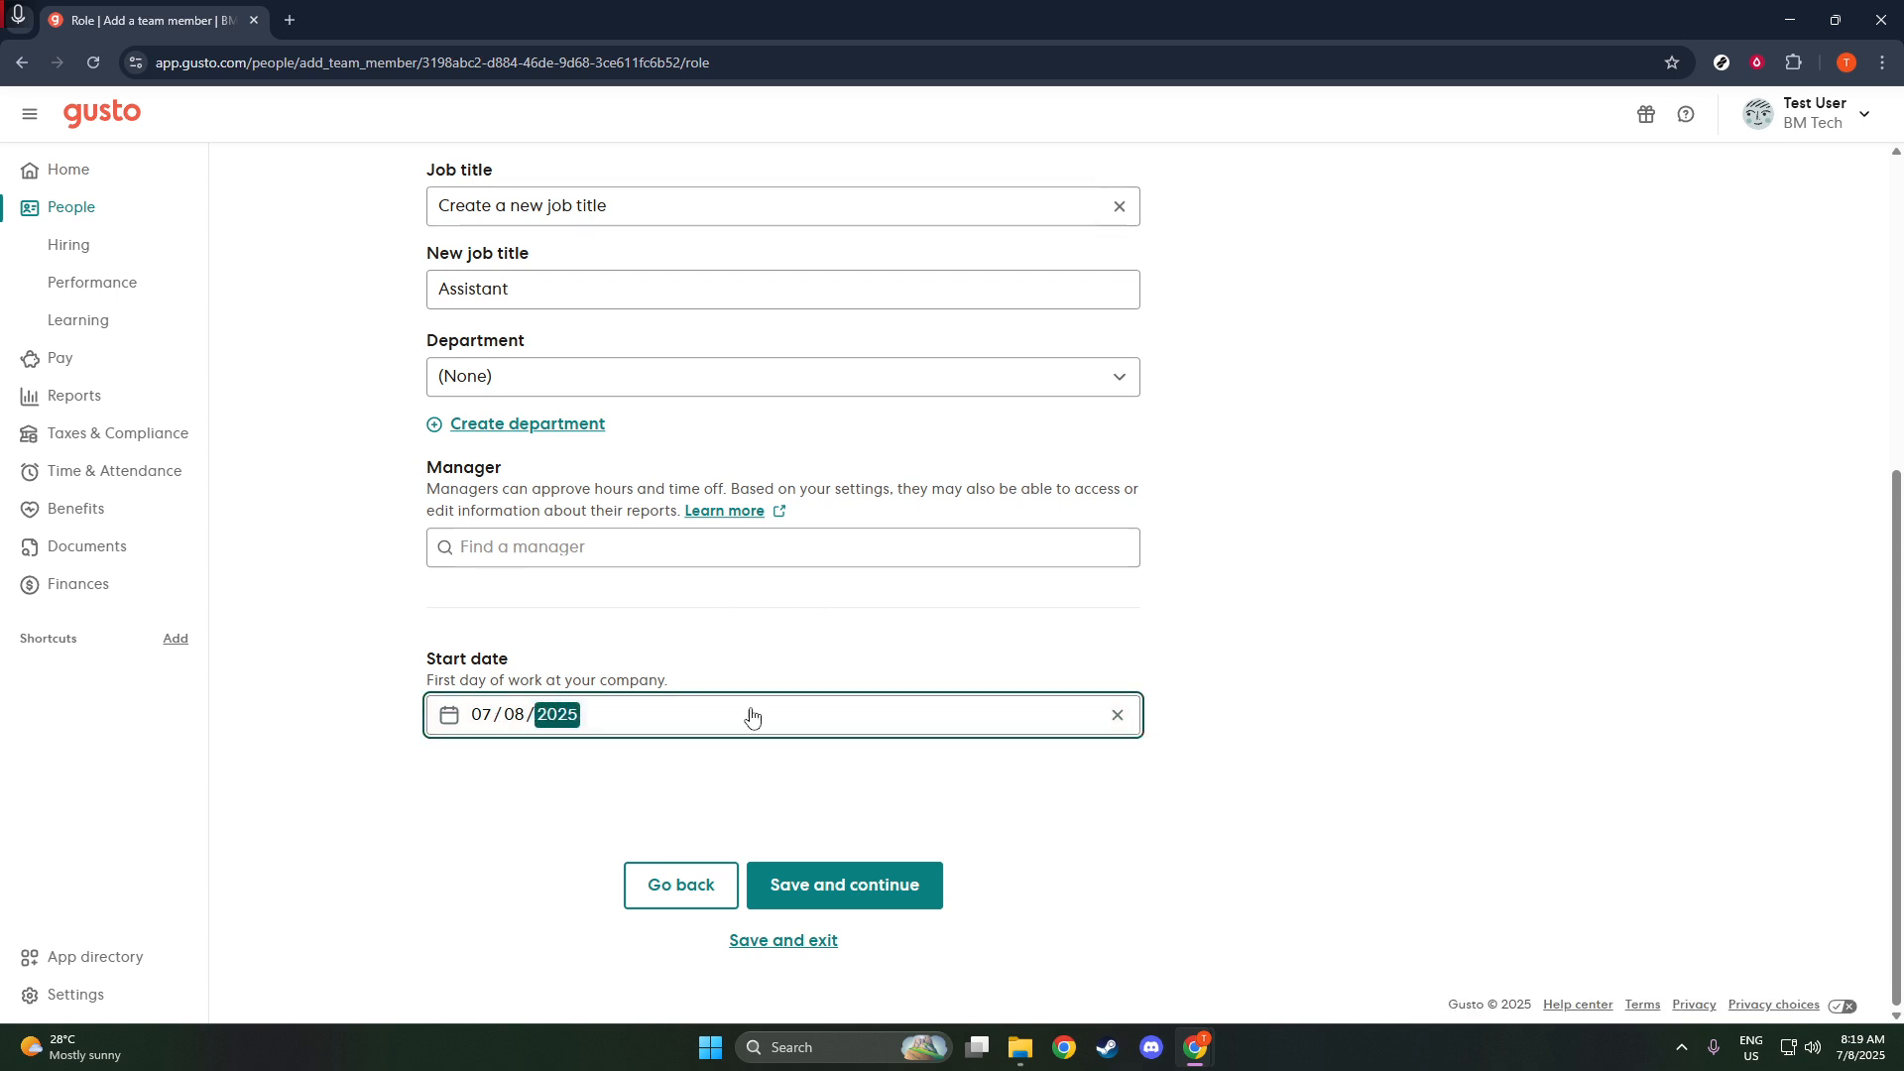
left_click(758, 827)
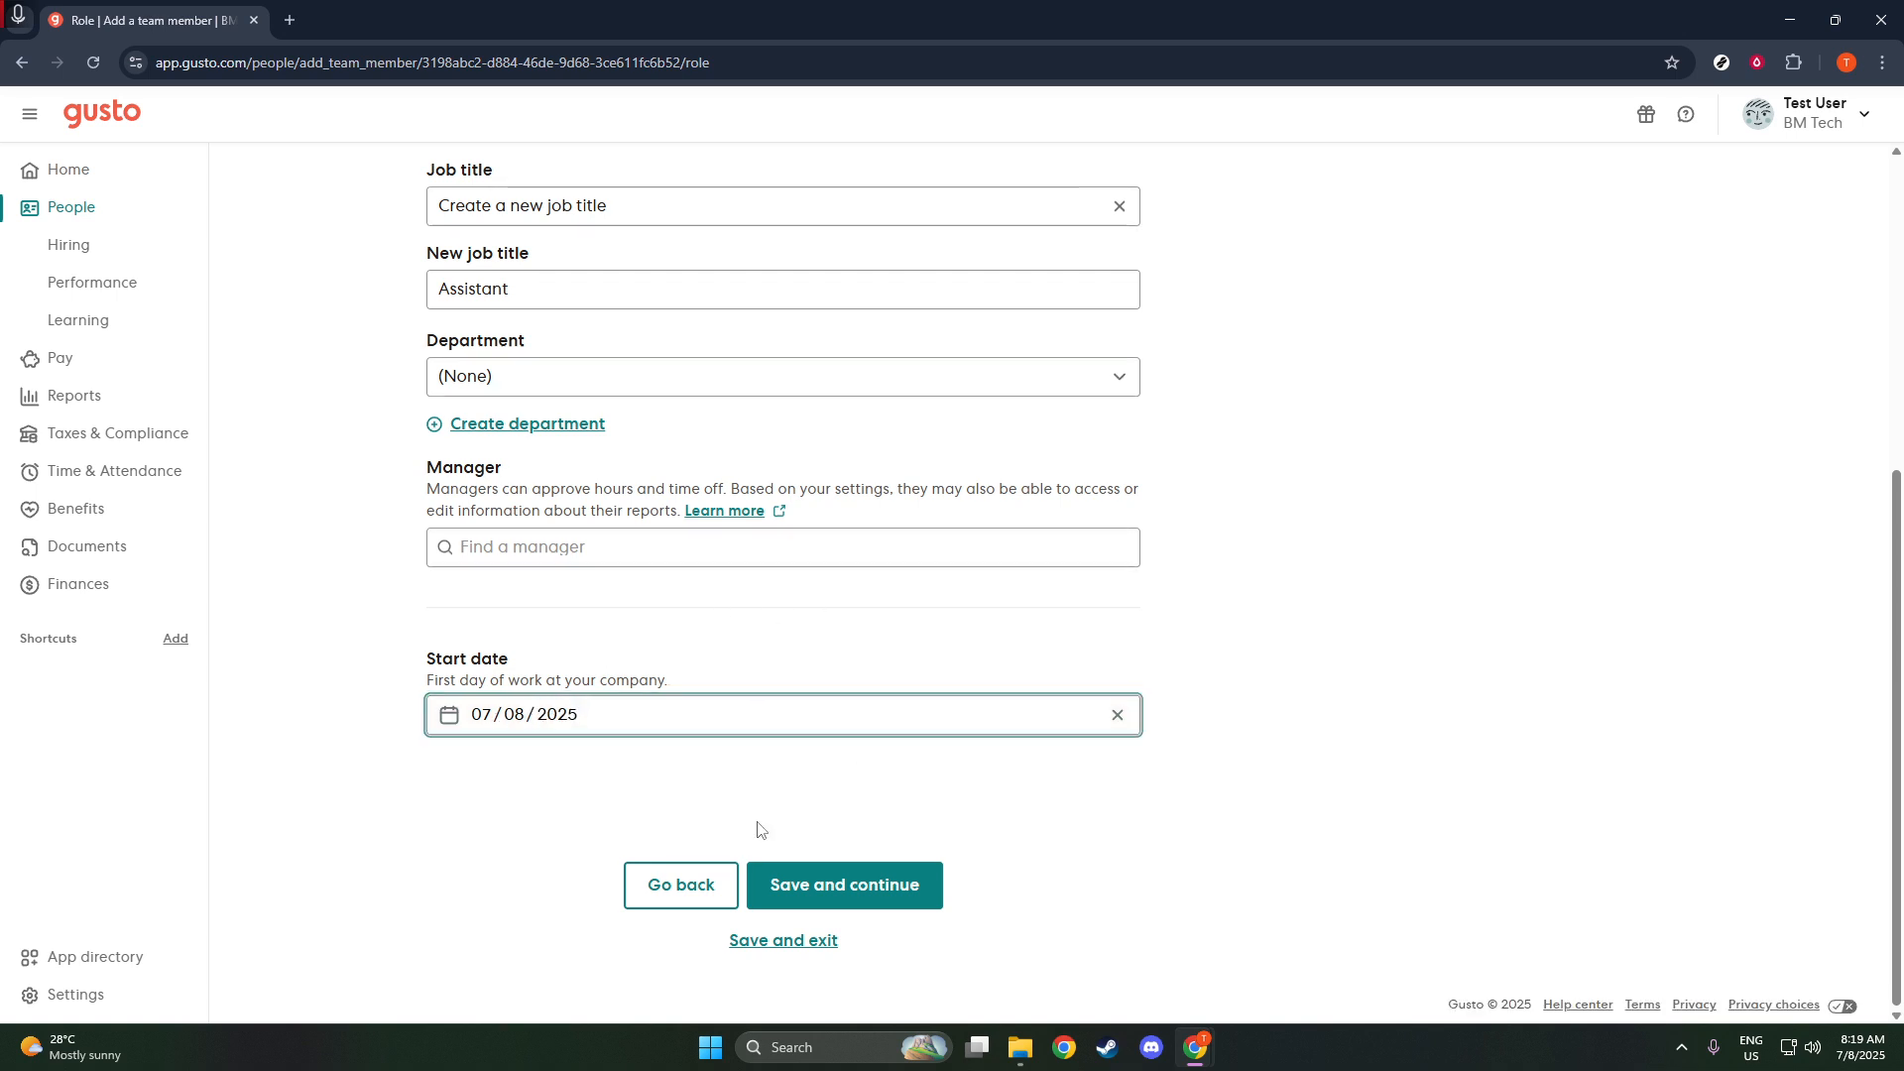
left_click(843, 878)
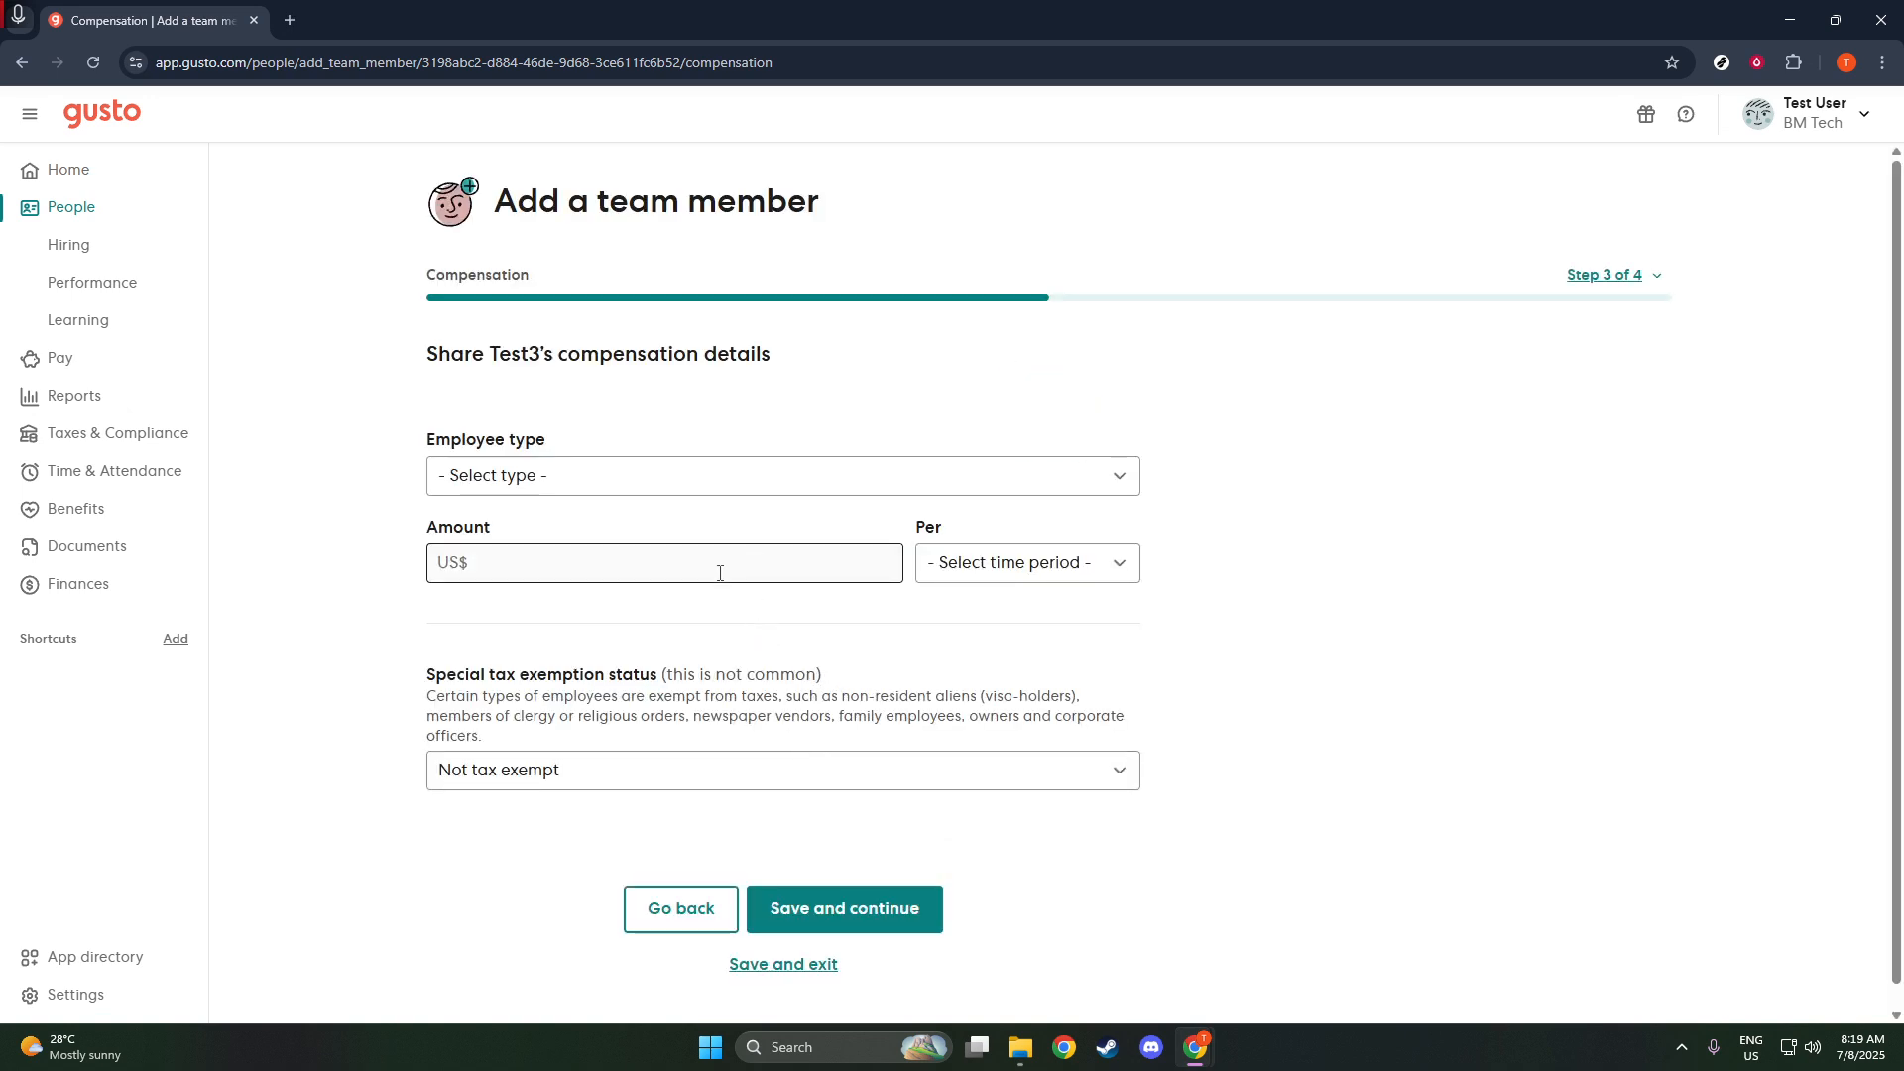
- Set the employee type to Salary/Eligible for overtime with US$ 100,000.00 per year, keeping the tax status Not tax exempt
left_click(705, 483)
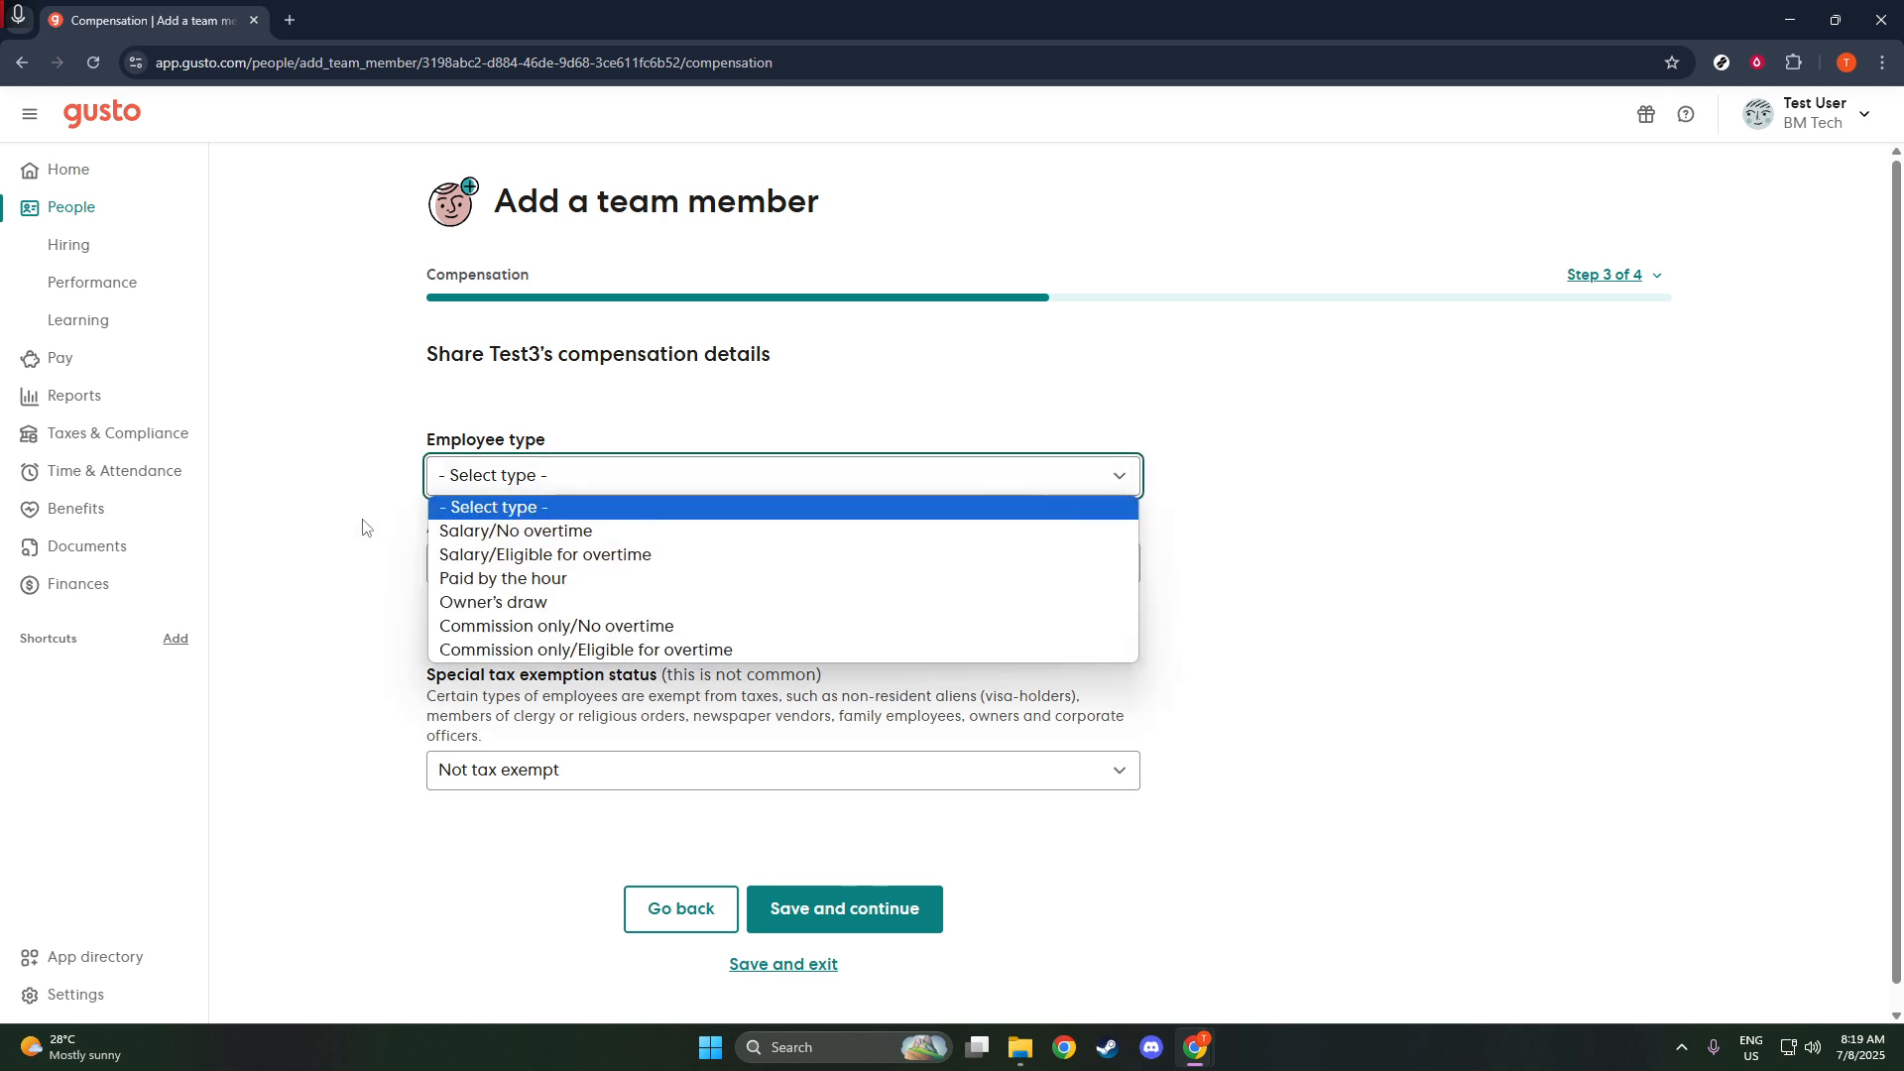
left_click(485, 555)
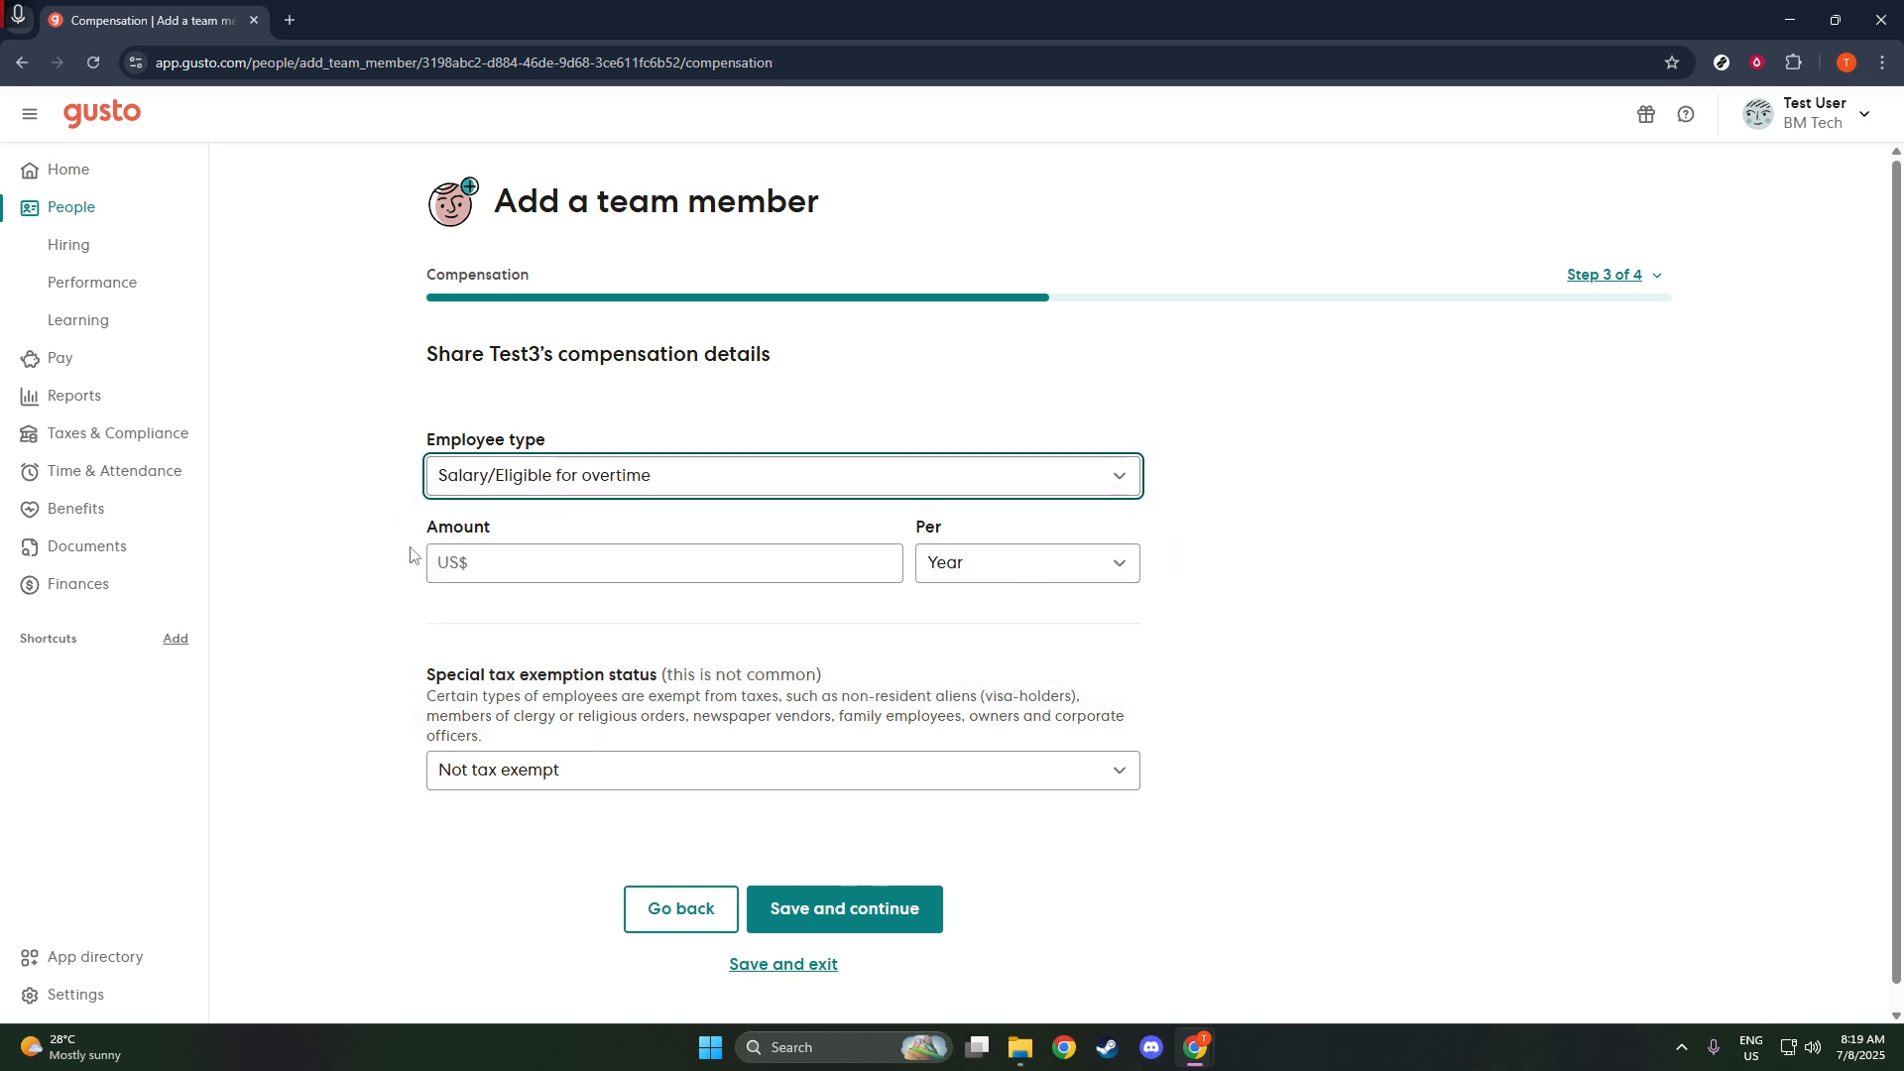
left_click(475, 558)
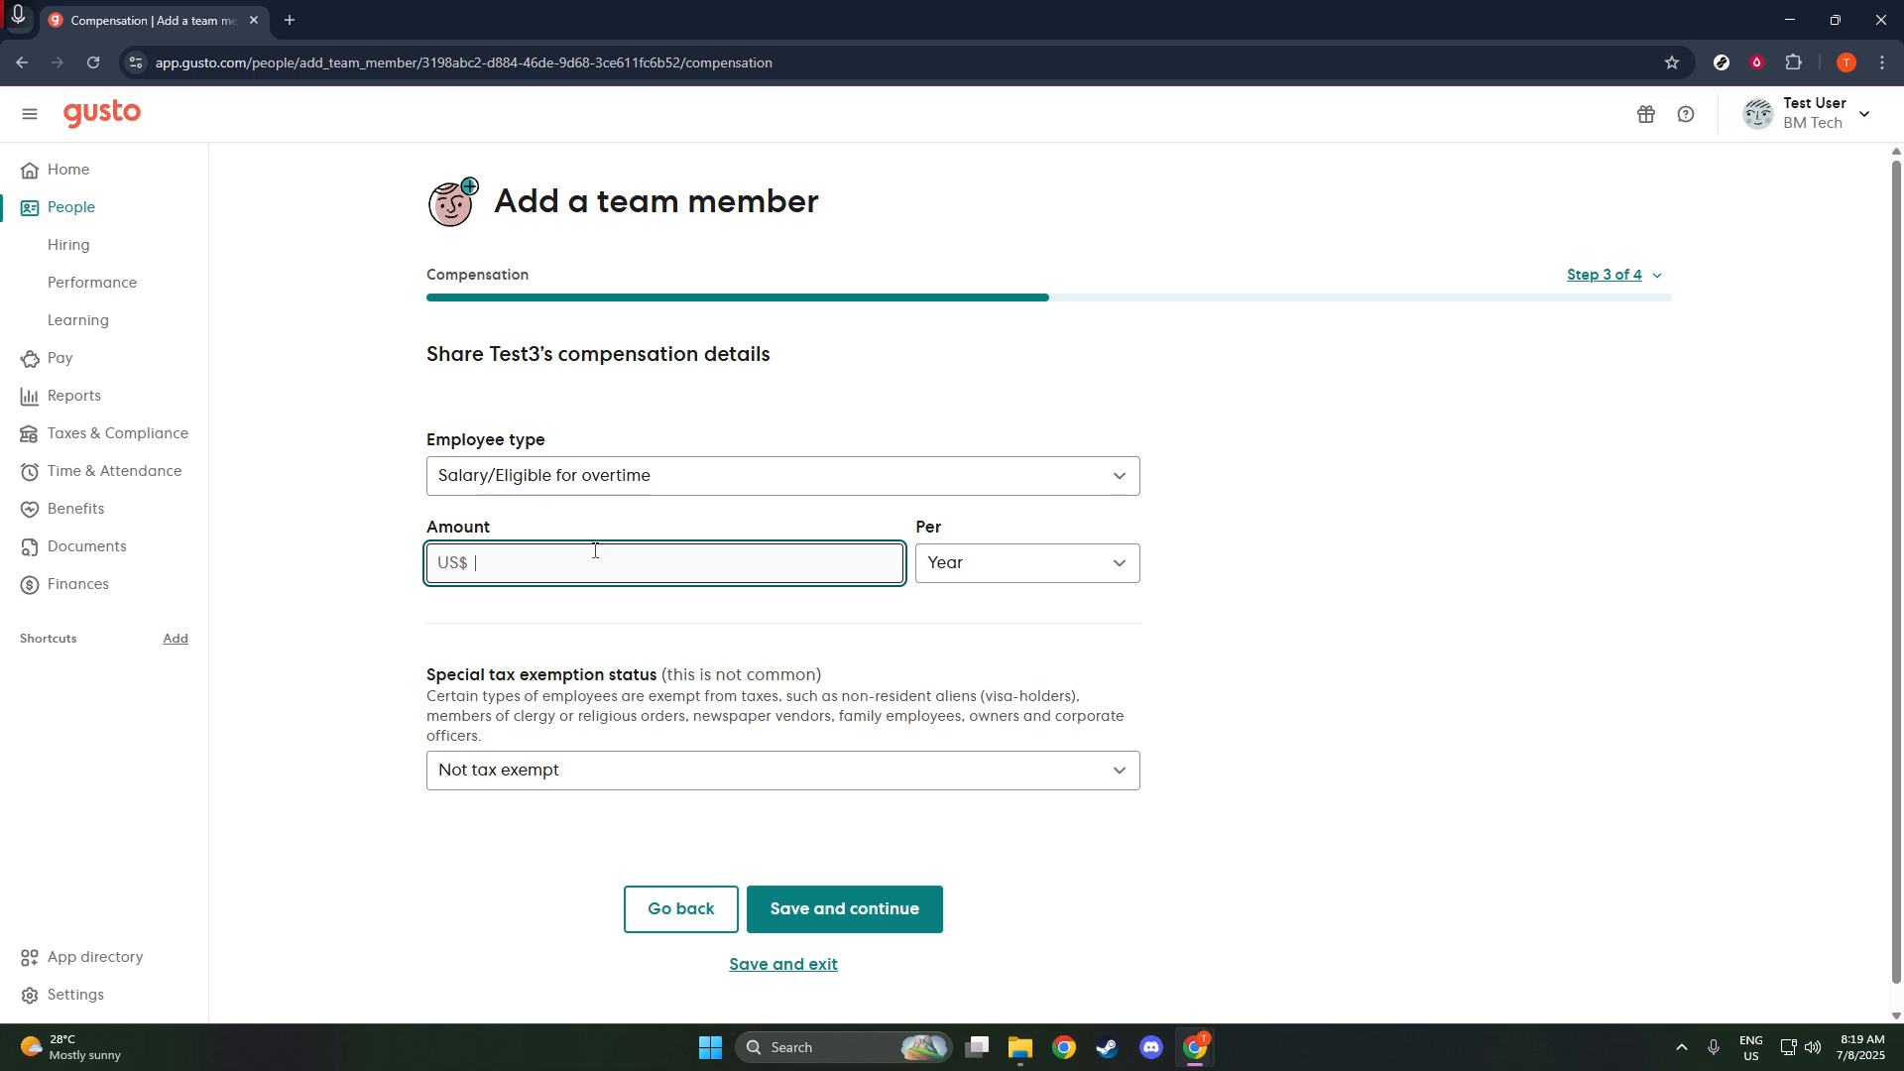
type("100,00")
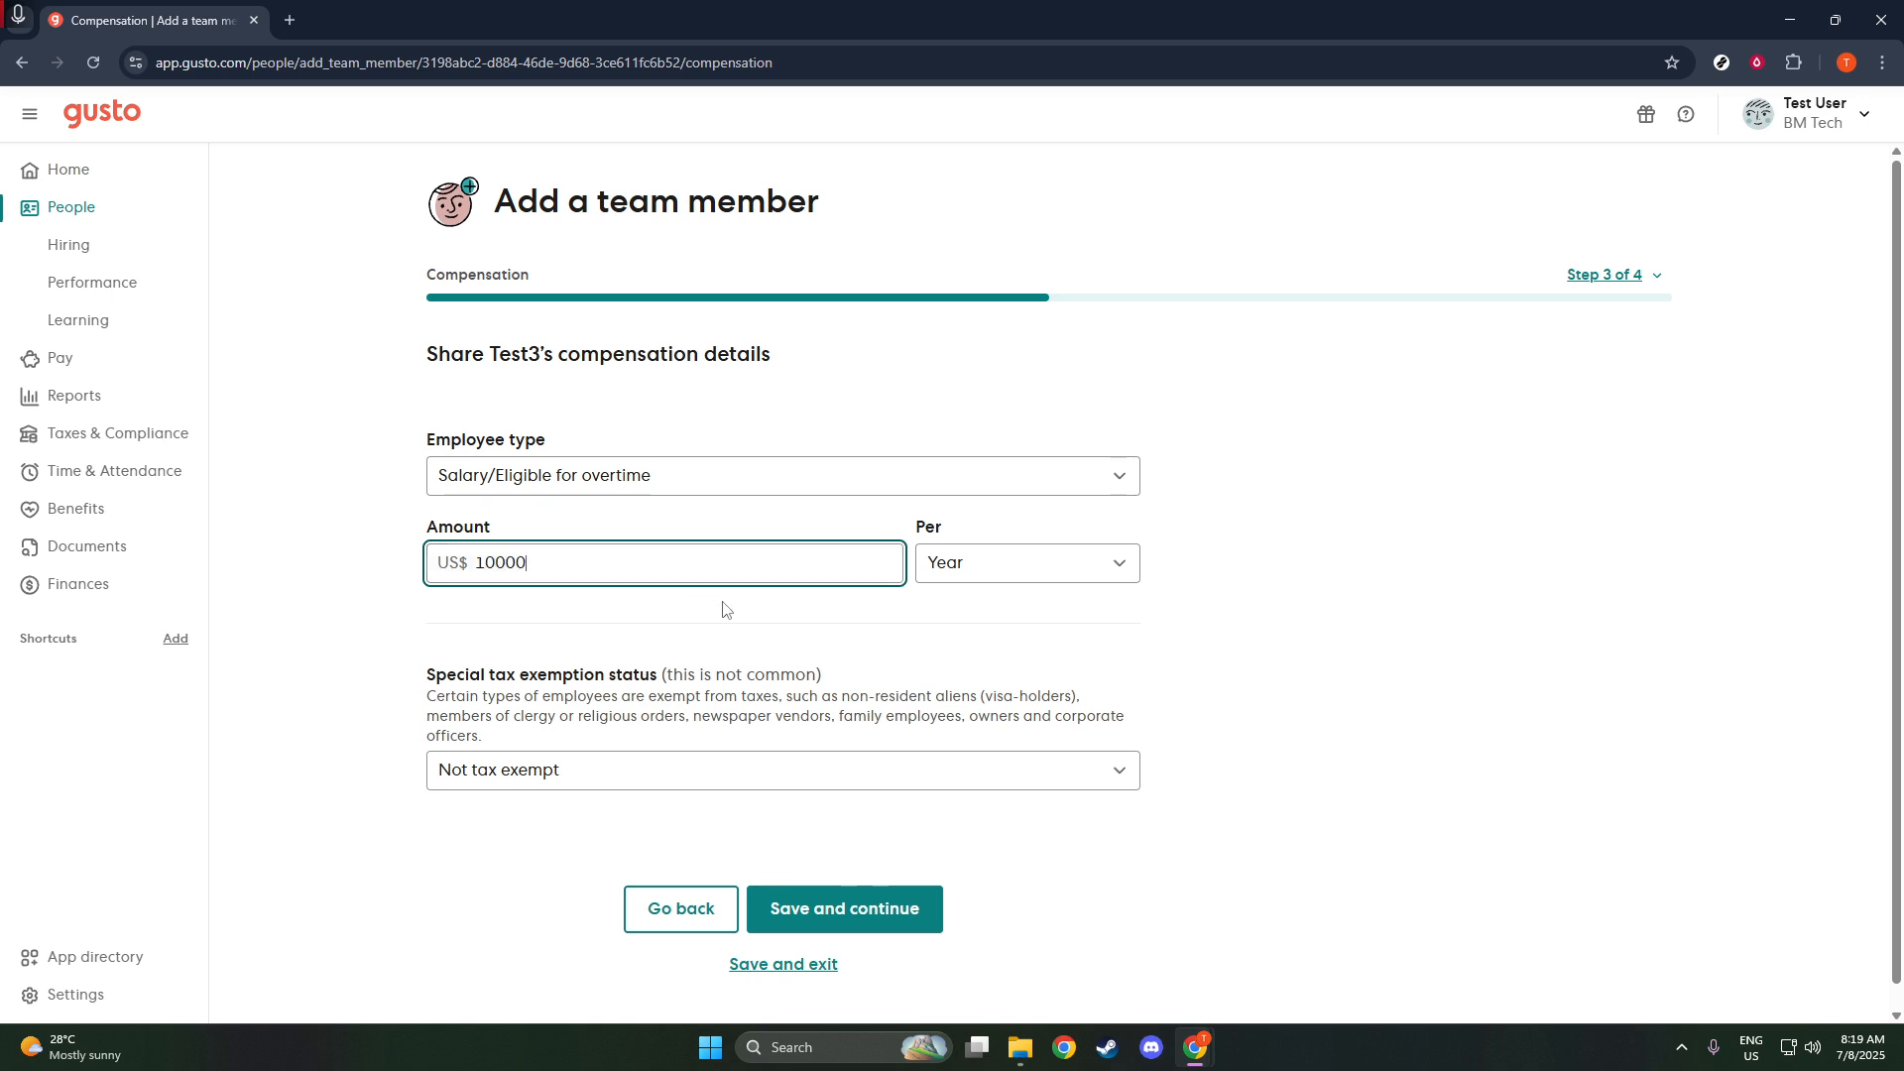
type("0")
left_click(747, 624)
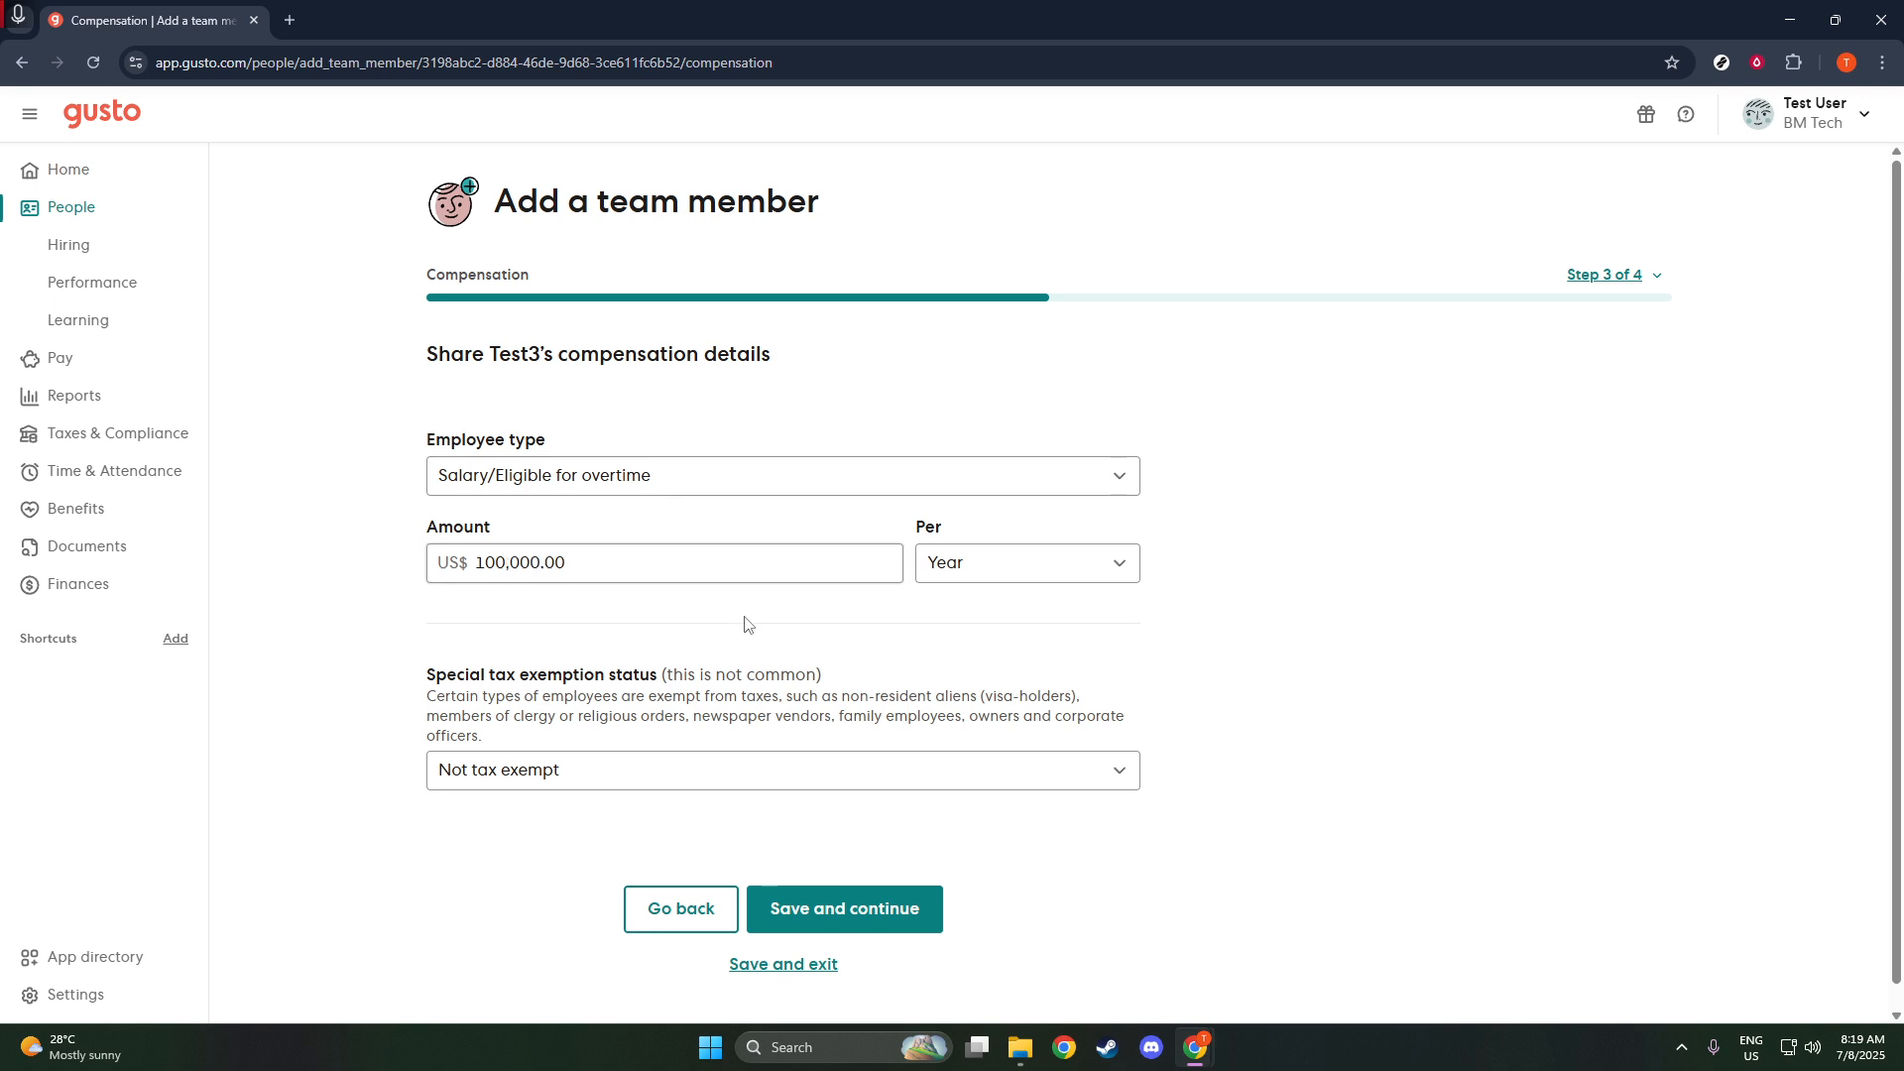
scroll(880, 685, "down", 1)
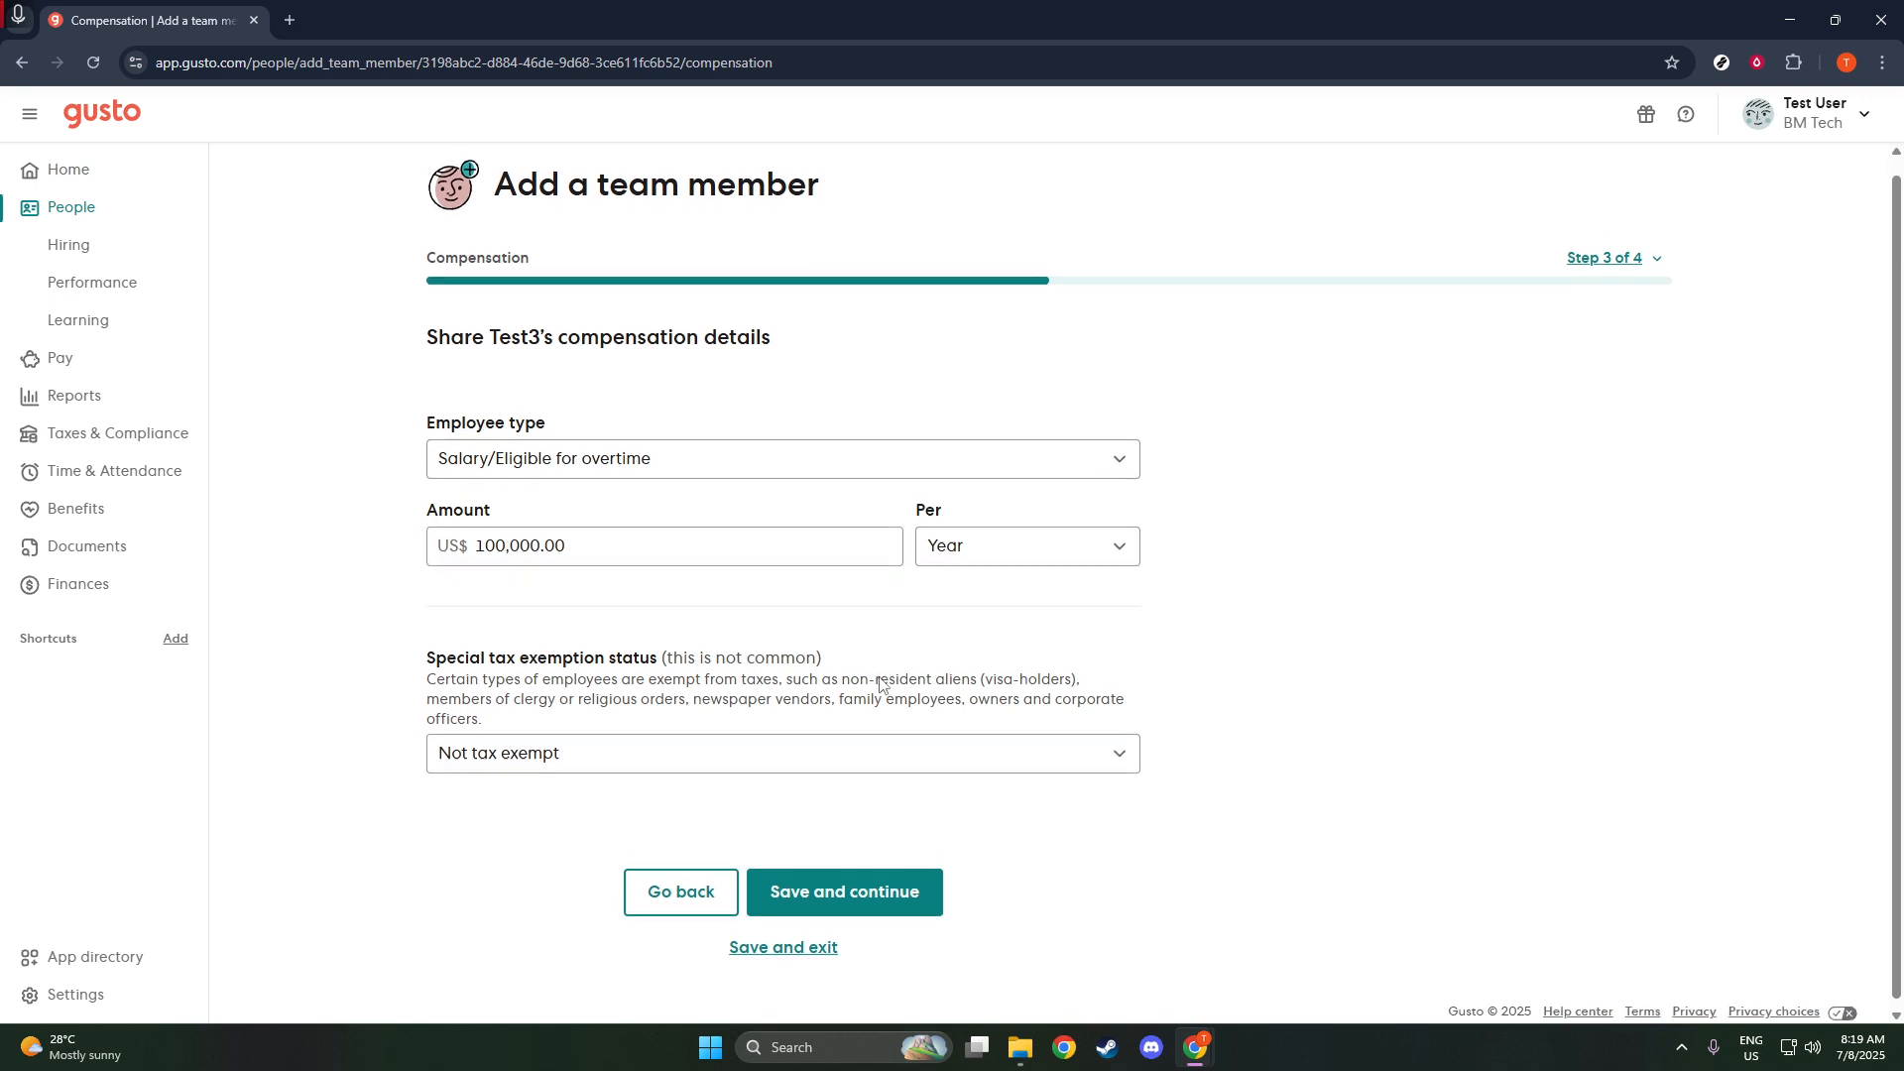
left_click(862, 748)
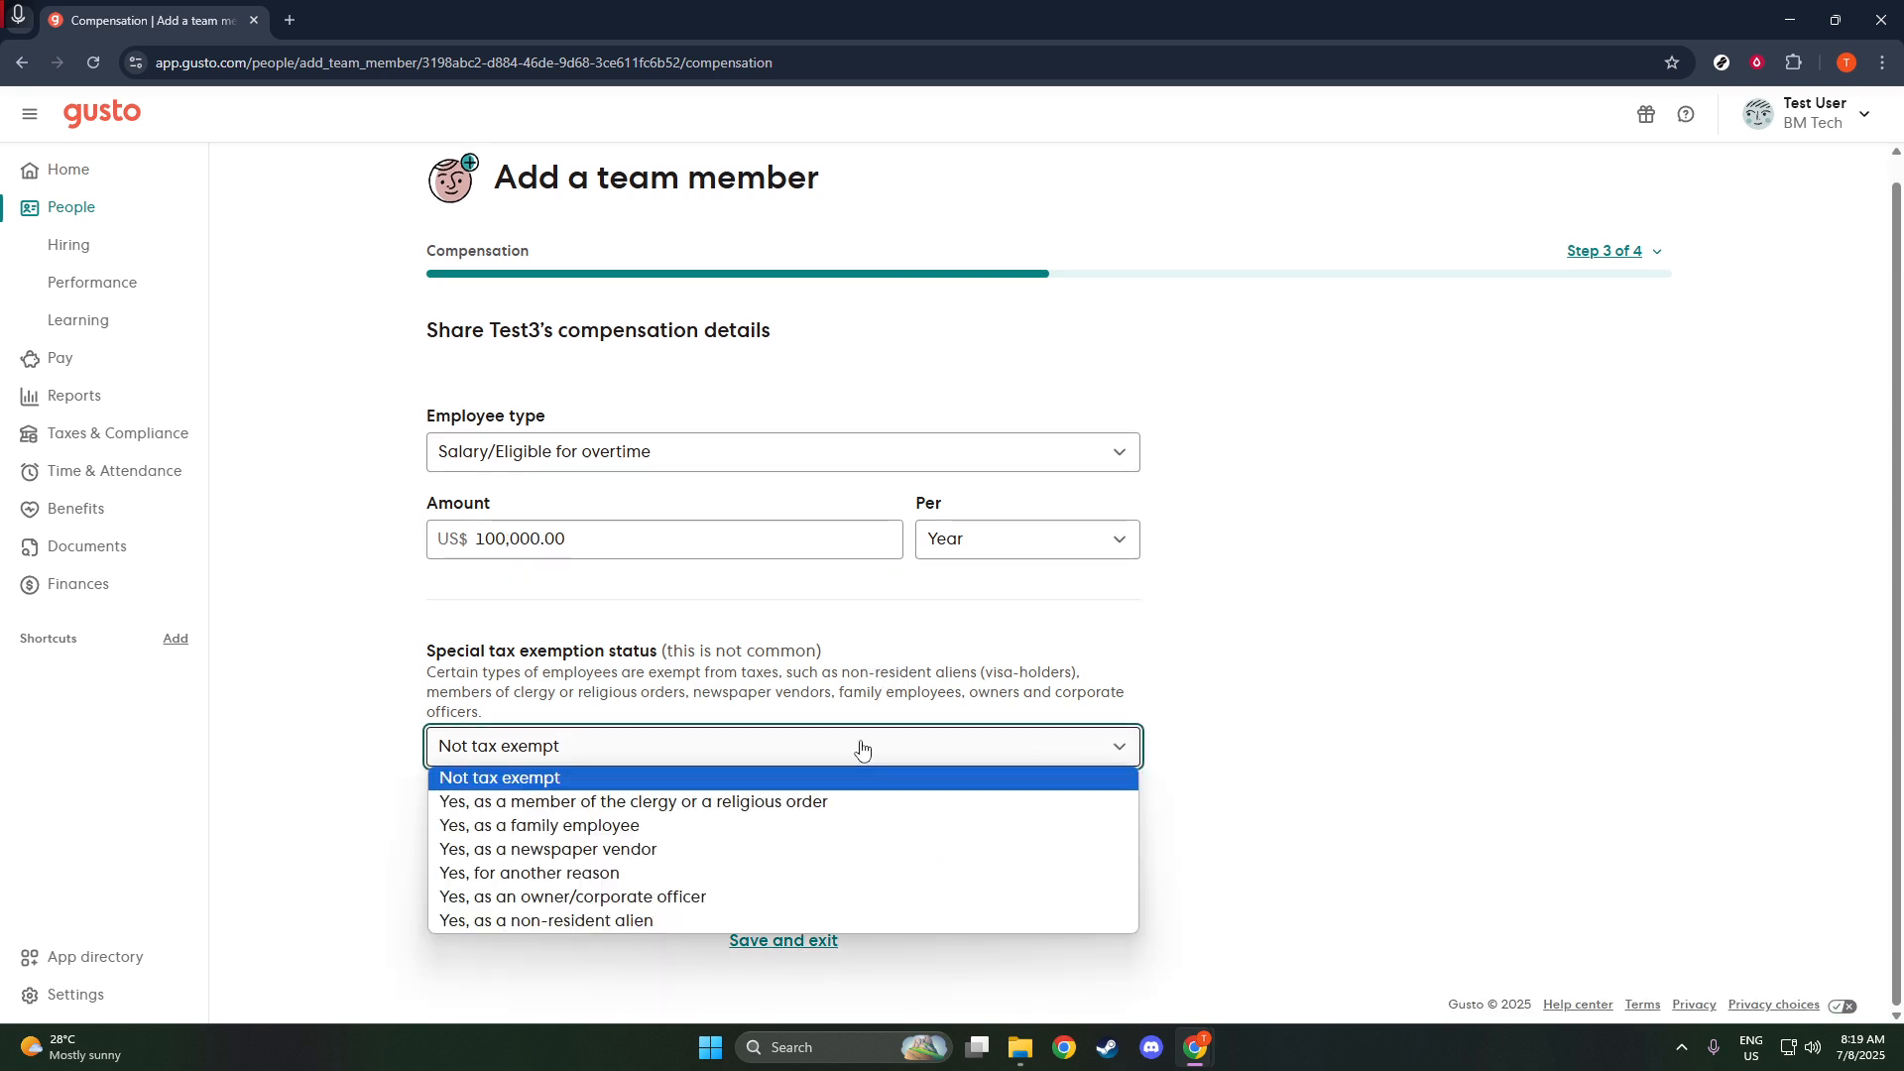
left_click(862, 748)
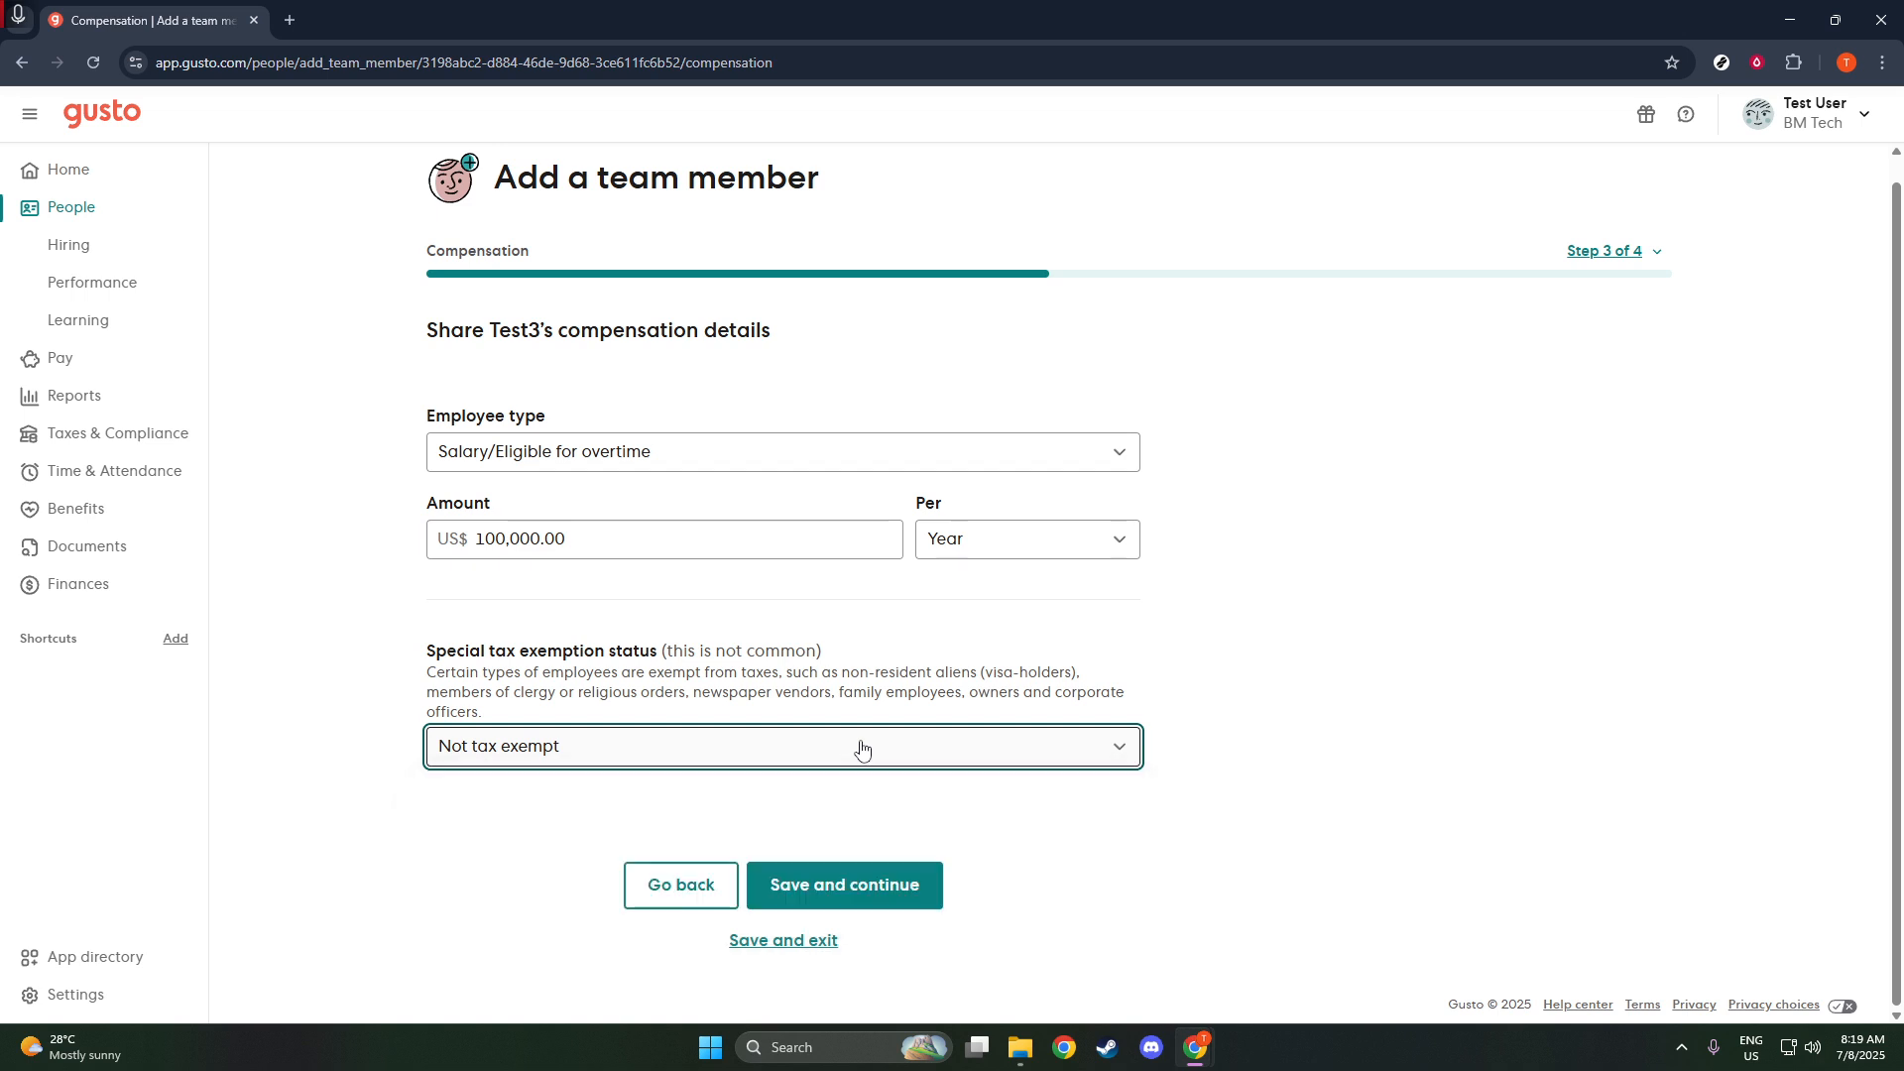
- Save the compensation details and add the team member, exiting without setting them up for payroll
left_click(843, 877)
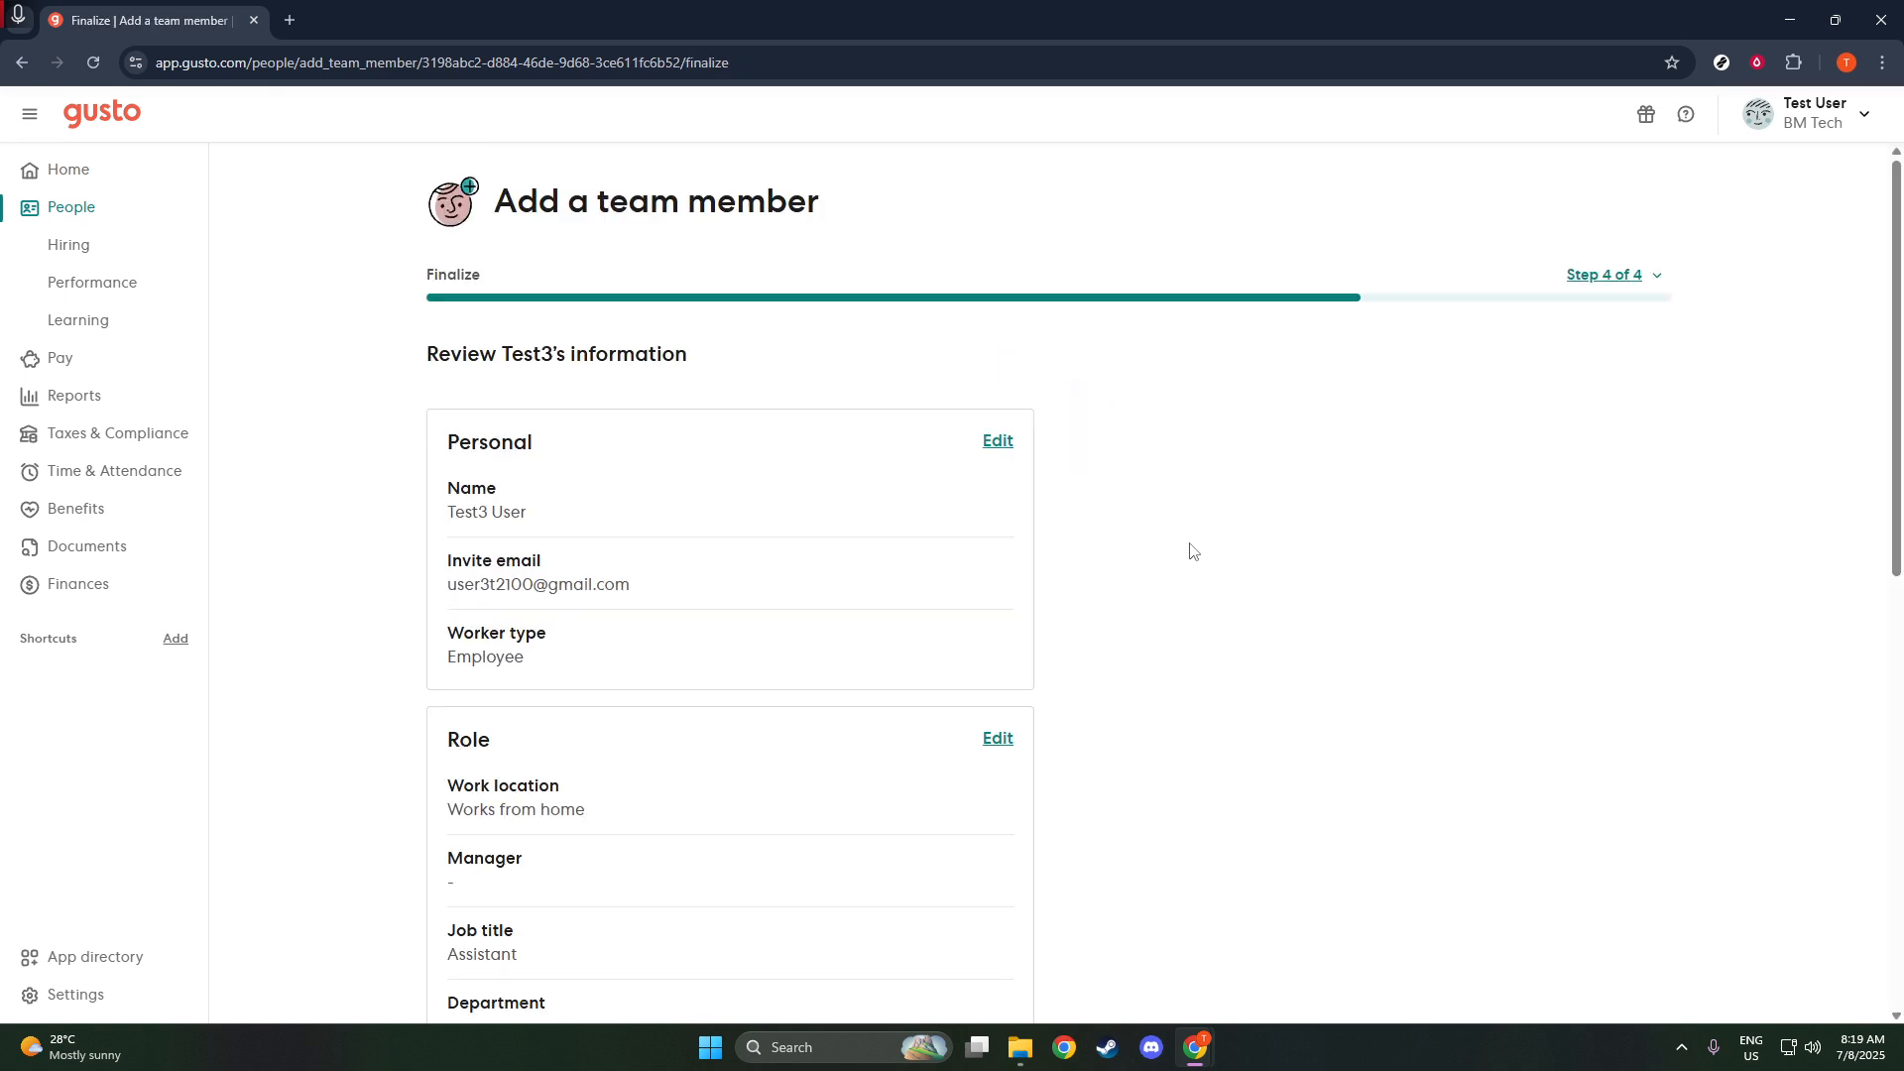
scroll(1067, 599, "down", 9)
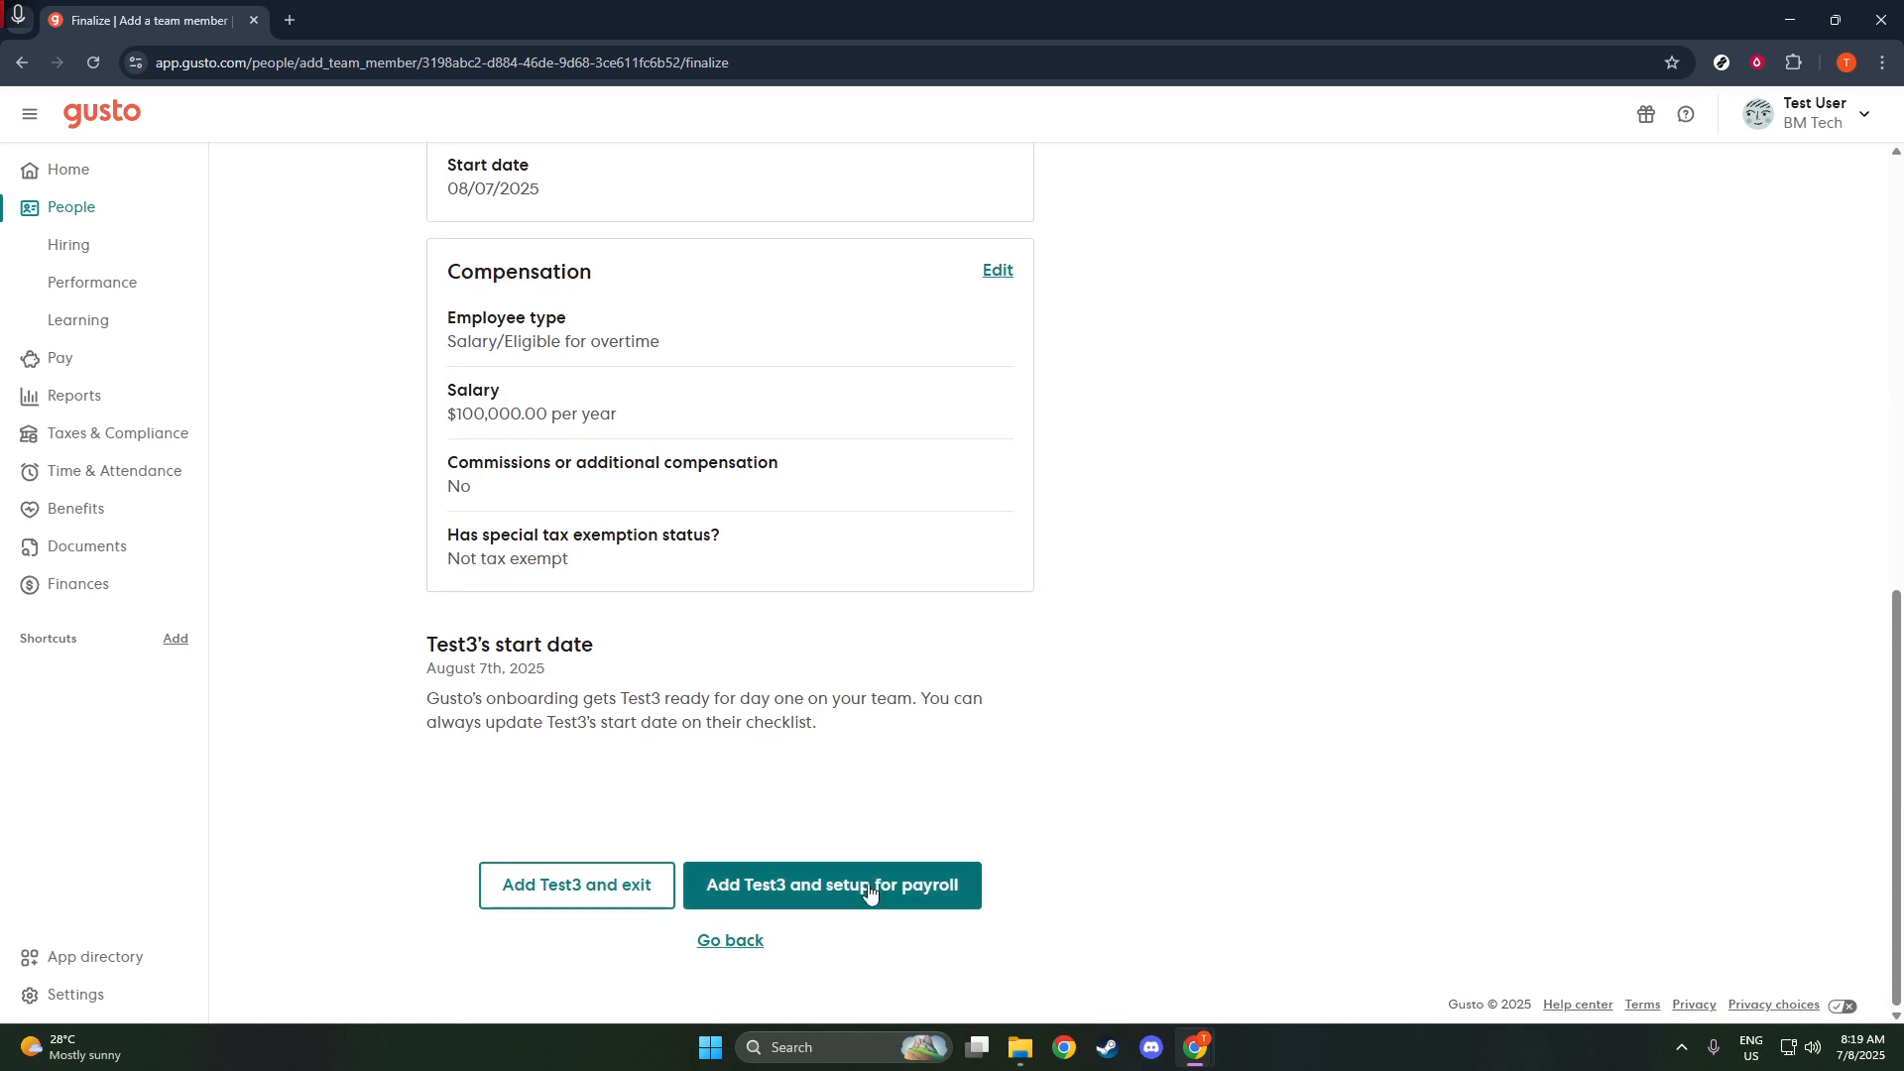
left_click(610, 887)
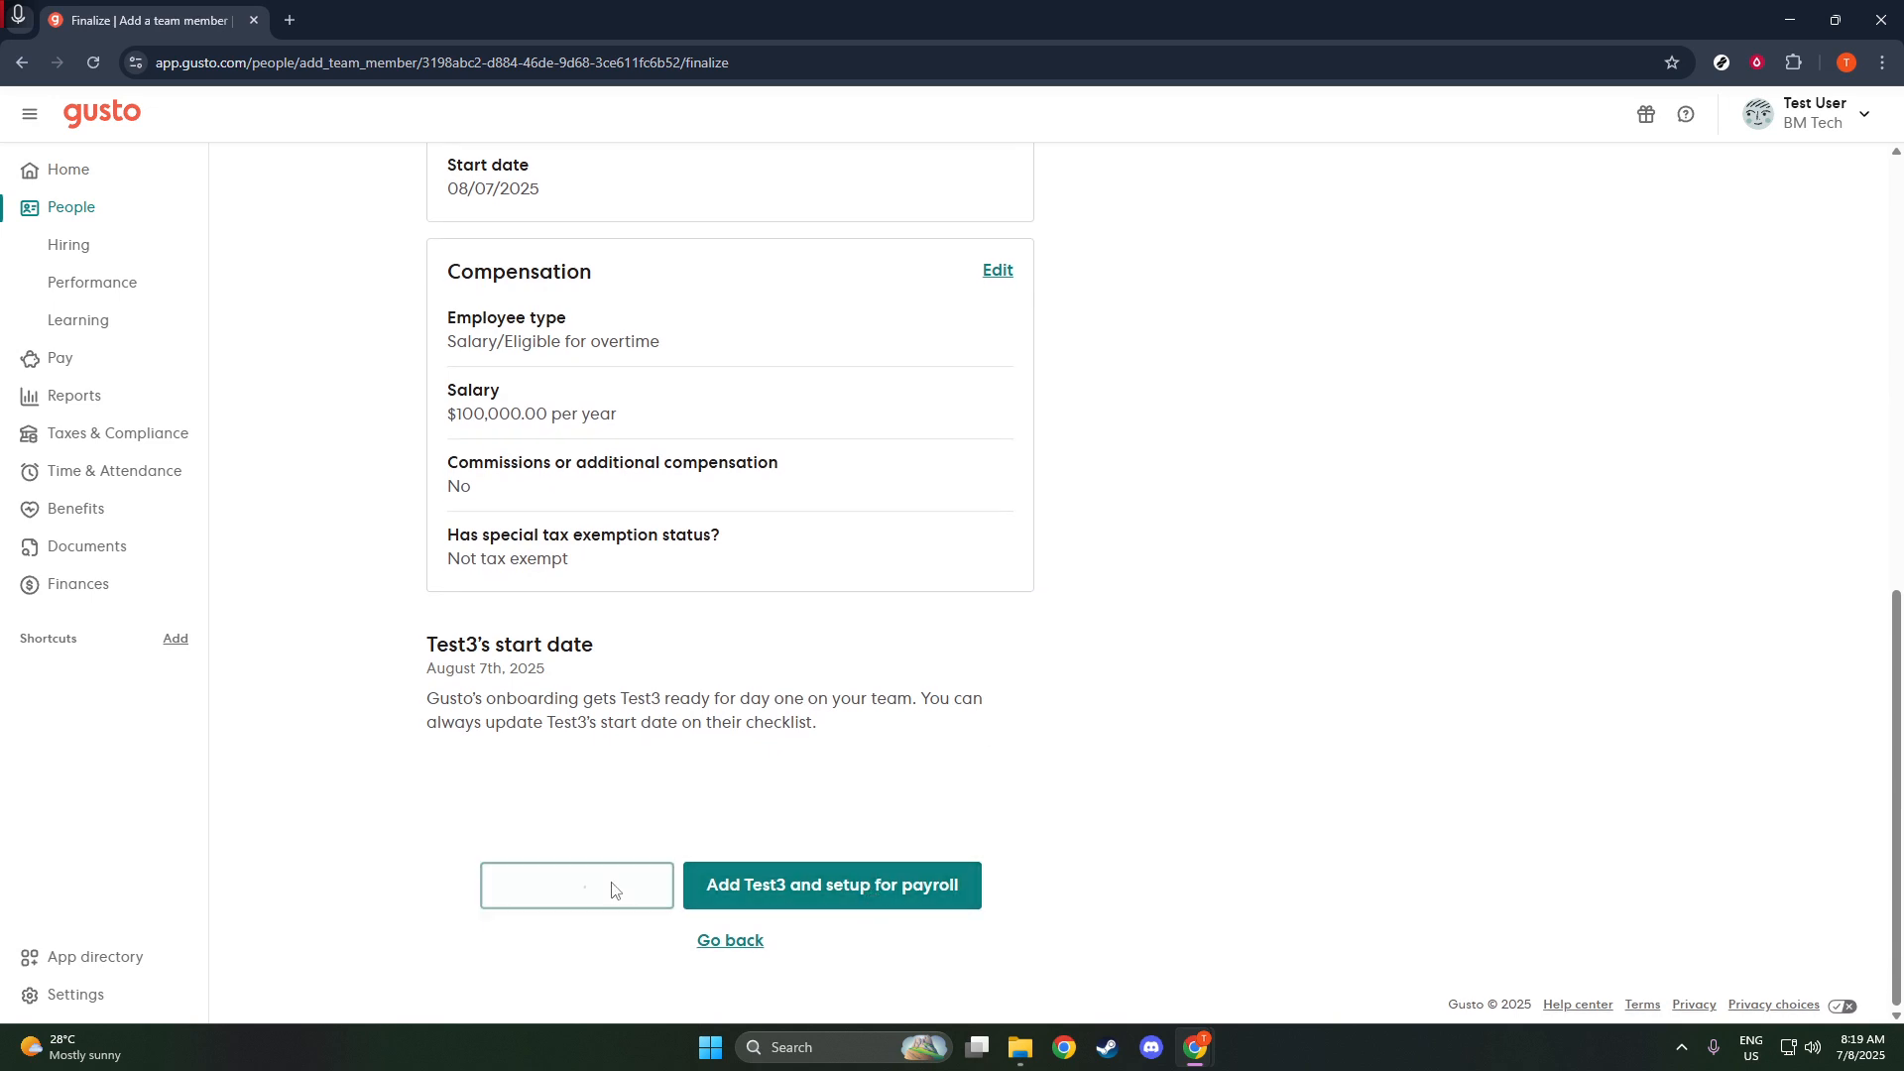